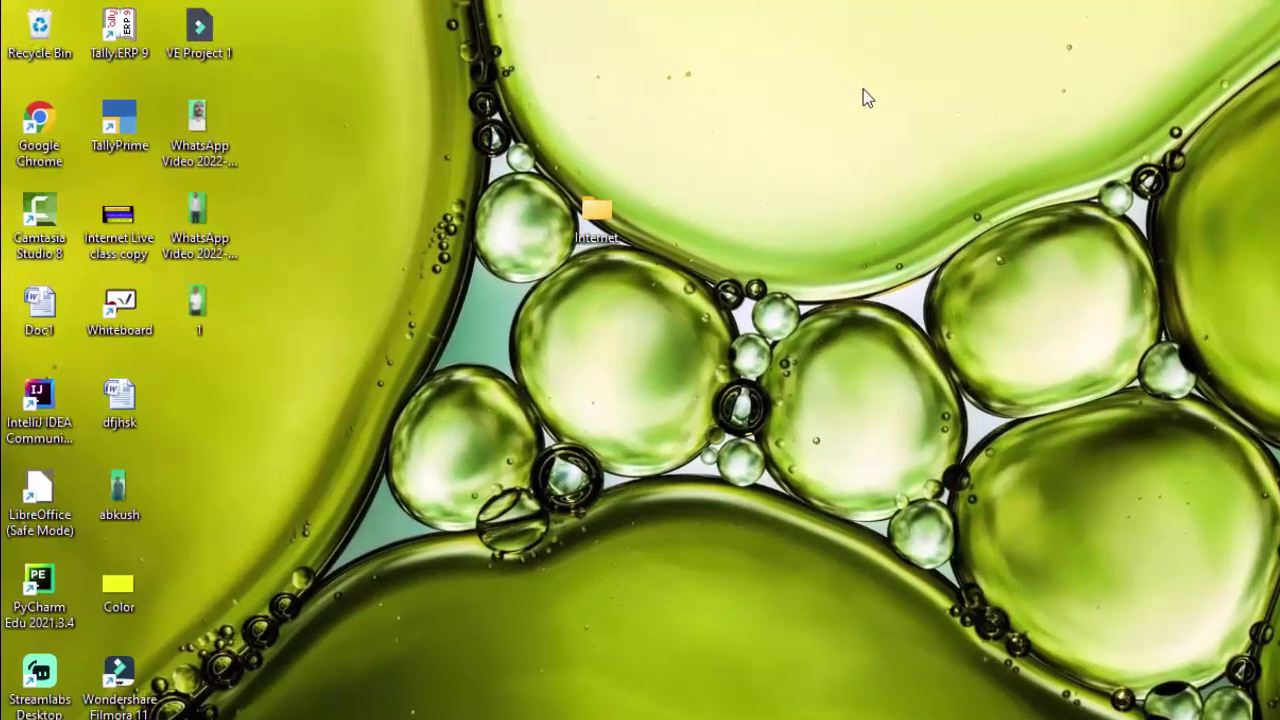
Step: Refresh the Windows desktop, then bring the Tally.ERP 9 window to the front
{"action": "right_click", "coordinate": [866, 92]}
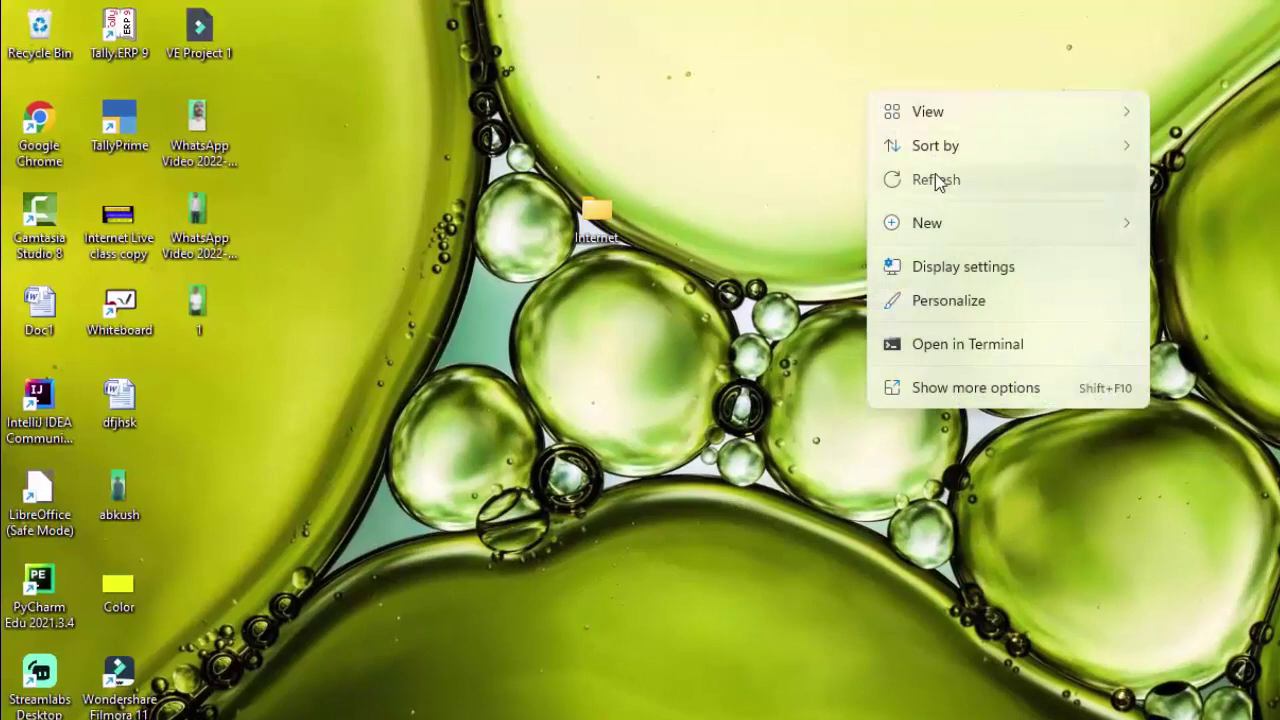
{"action": "left_click", "coordinate": [940, 179]}
{"action": "right_click", "coordinate": [866, 120]}
{"action": "left_click", "coordinate": [906, 205]}
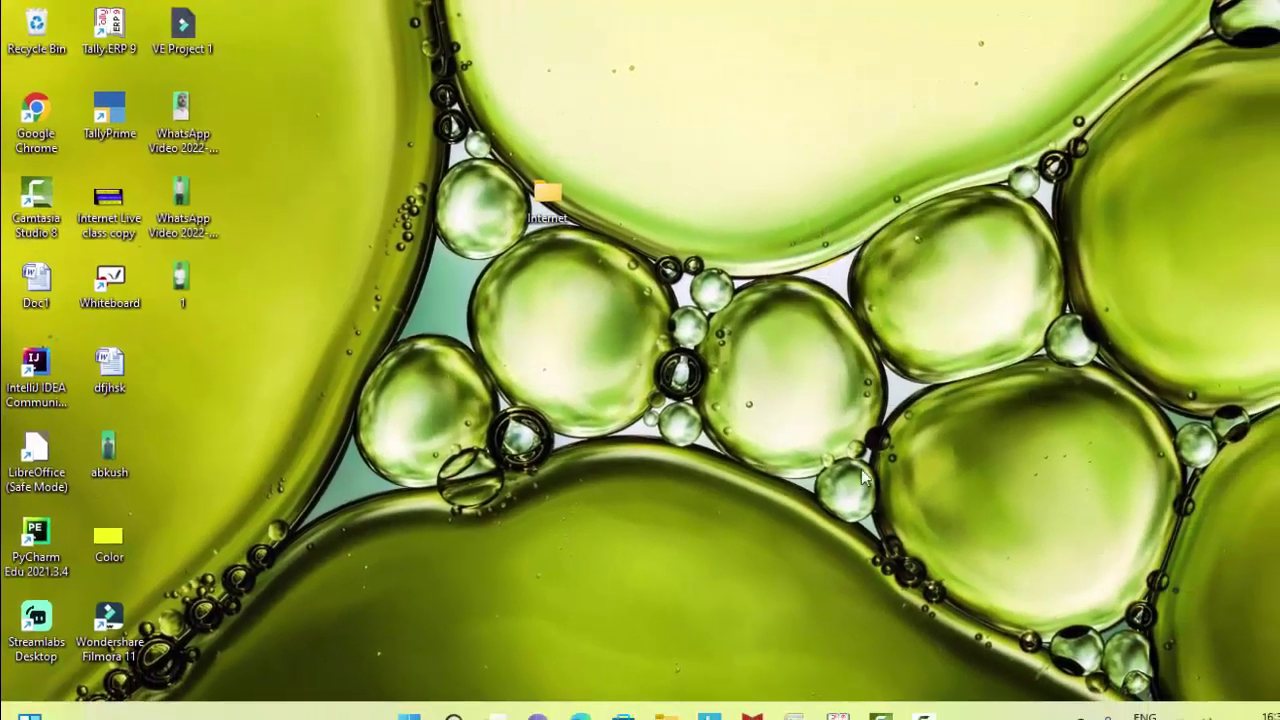
{"action": "left_click", "coordinate": [828, 710]}
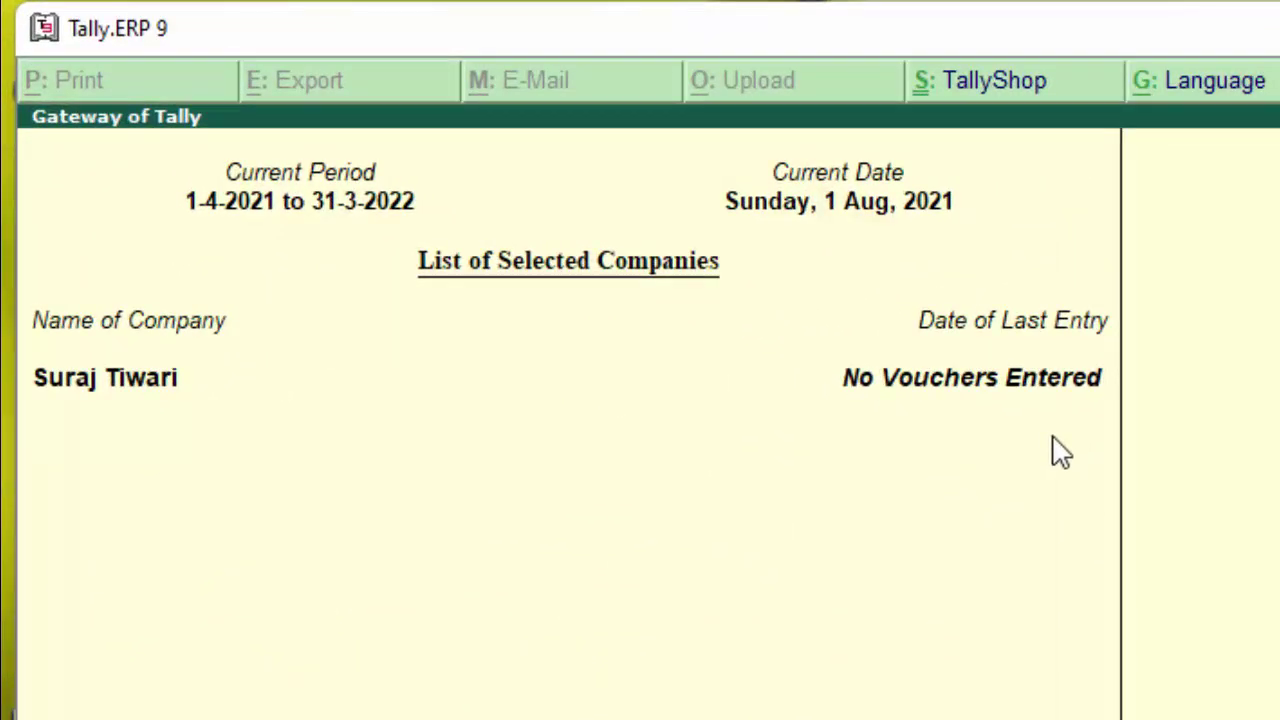
Step: Open Accounting Vouchers to get a blank Payment voucher No. 1
{"action": "key", "text": "v"}
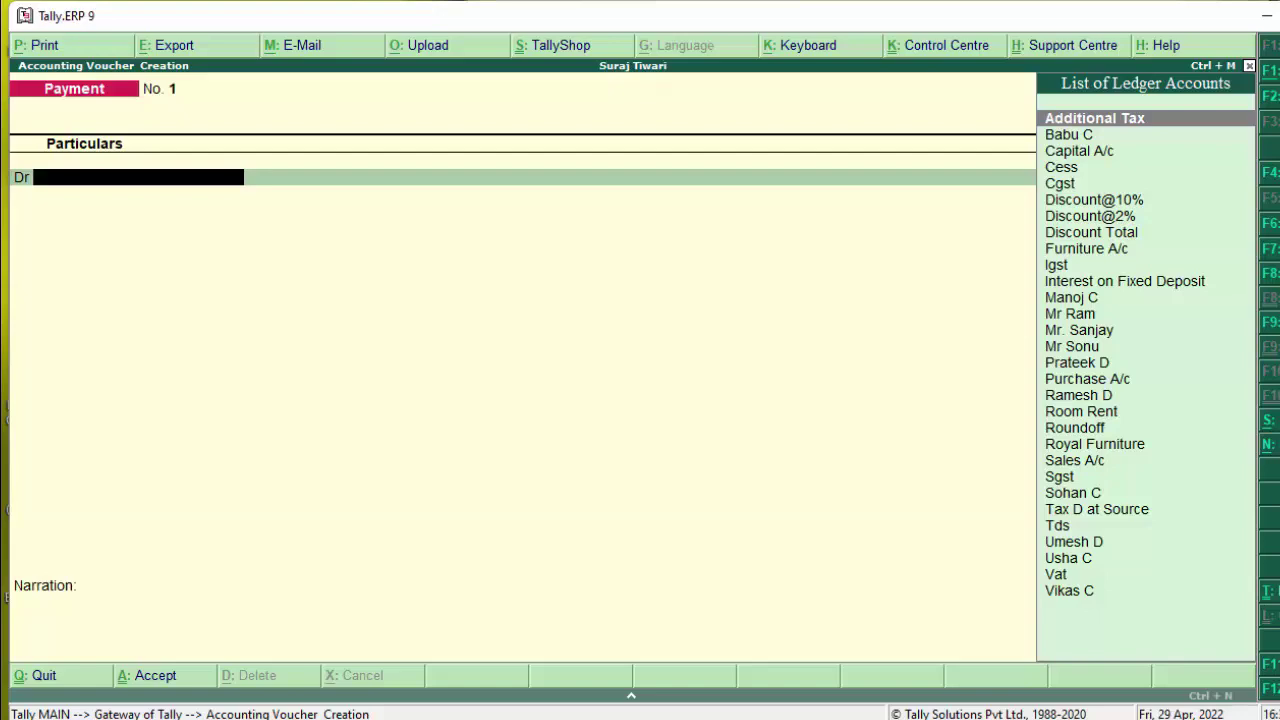
Step: Switch to a Purchase voucher with supplier invoice no. 65755, dated 1-Aug-2021
{"action": "key", "text": "F9"}
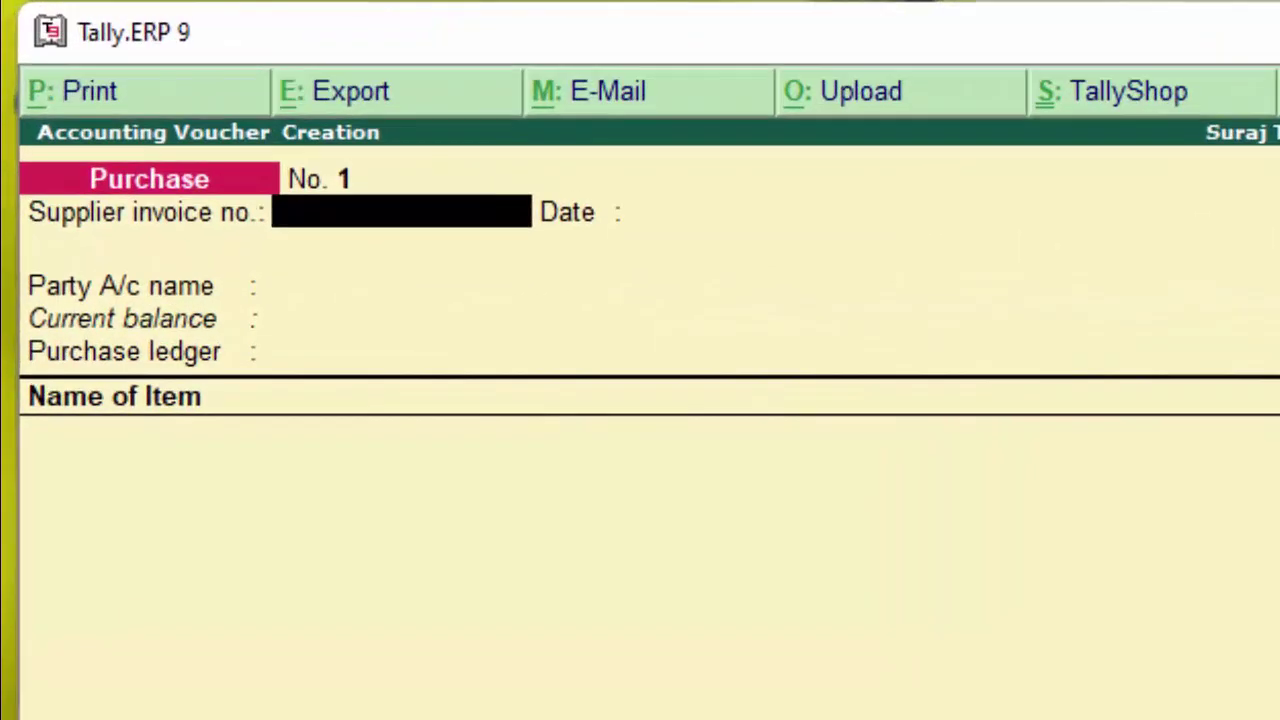
{"action": "type", "text": "6575"}
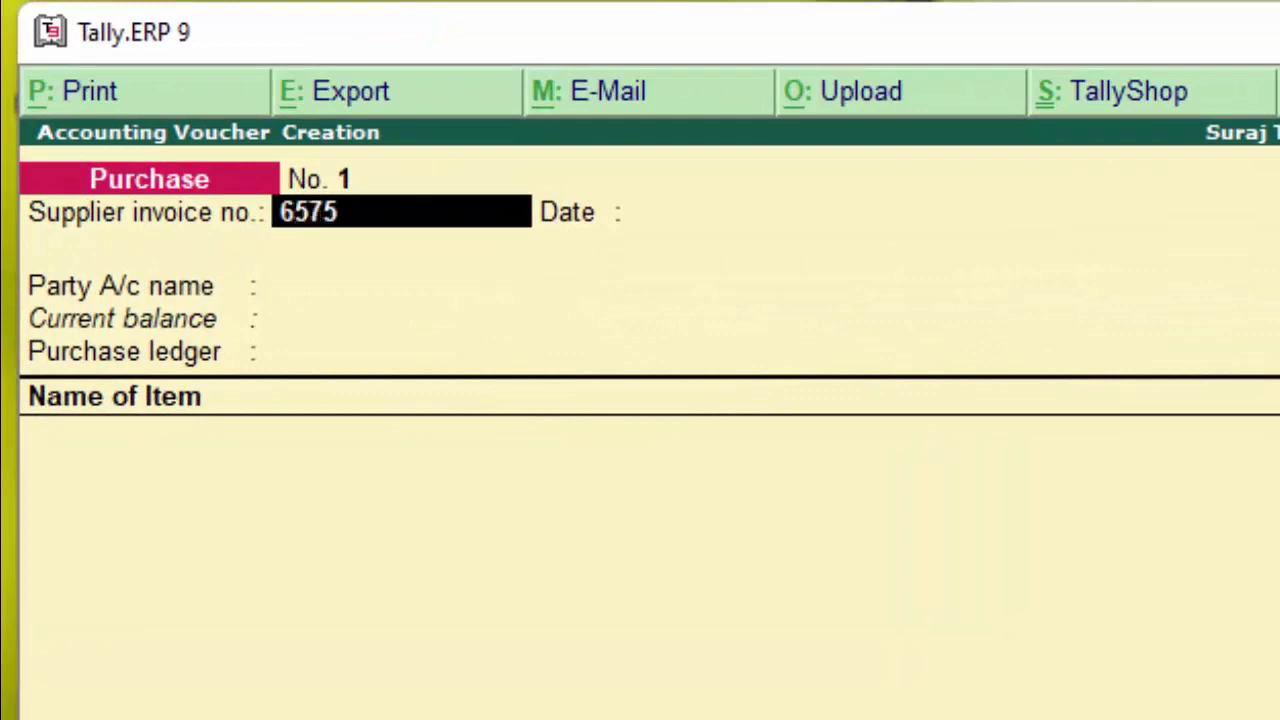
{"action": "type", "text": "5"}
{"action": "key", "text": "Return"}
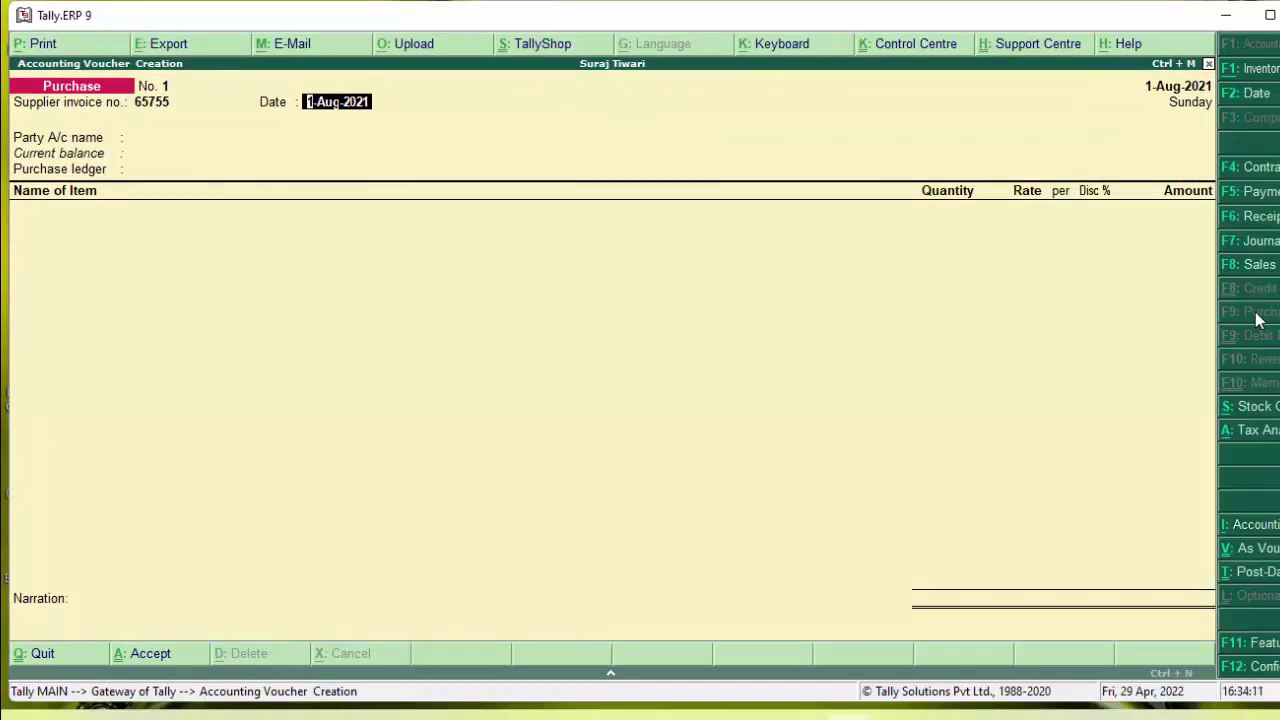
{"action": "key", "text": "Return"}
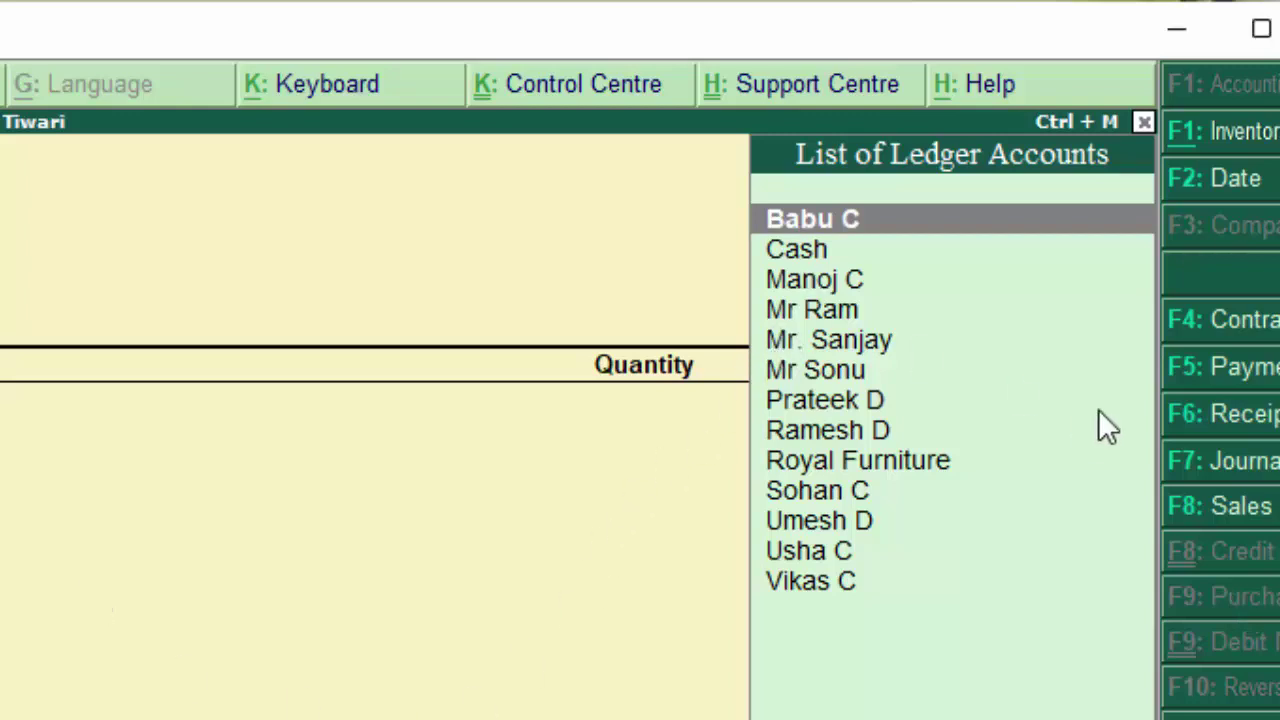
Step: Choose the supplier as party, accept the supplier's details, and set Purchase A/c
{"action": "left_click", "coordinate": [852, 316]}
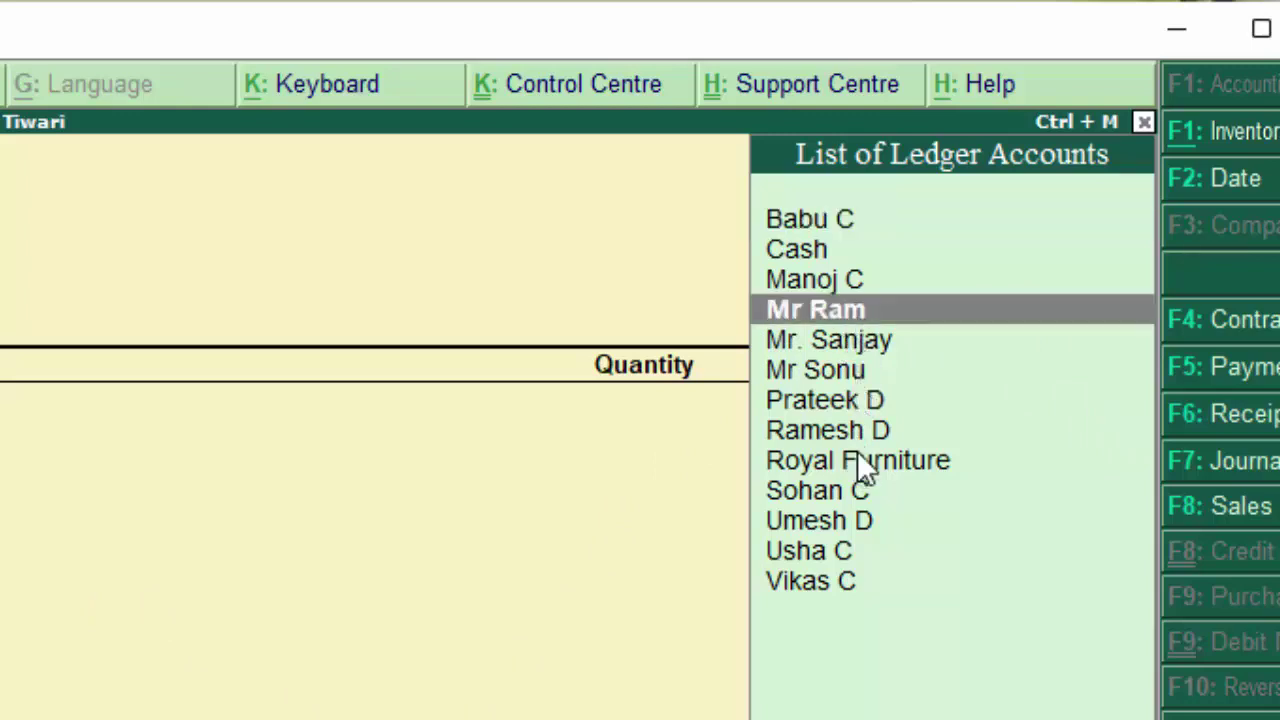
{"action": "left_click", "coordinate": [860, 491]}
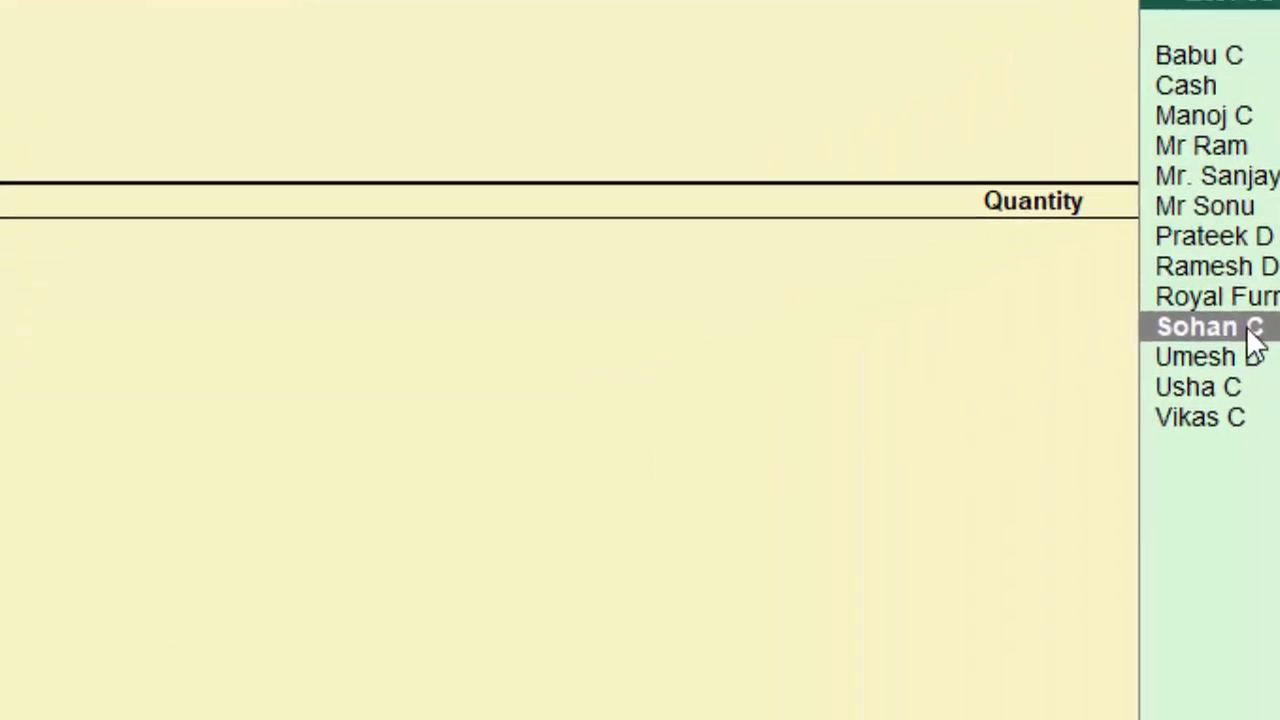
{"action": "left_click", "coordinate": [860, 491]}
{"action": "key", "text": "Return"}
{"action": "key", "text": "Return"}
{"action": "key", "text": "Return"}
{"action": "key", "text": "Return"}
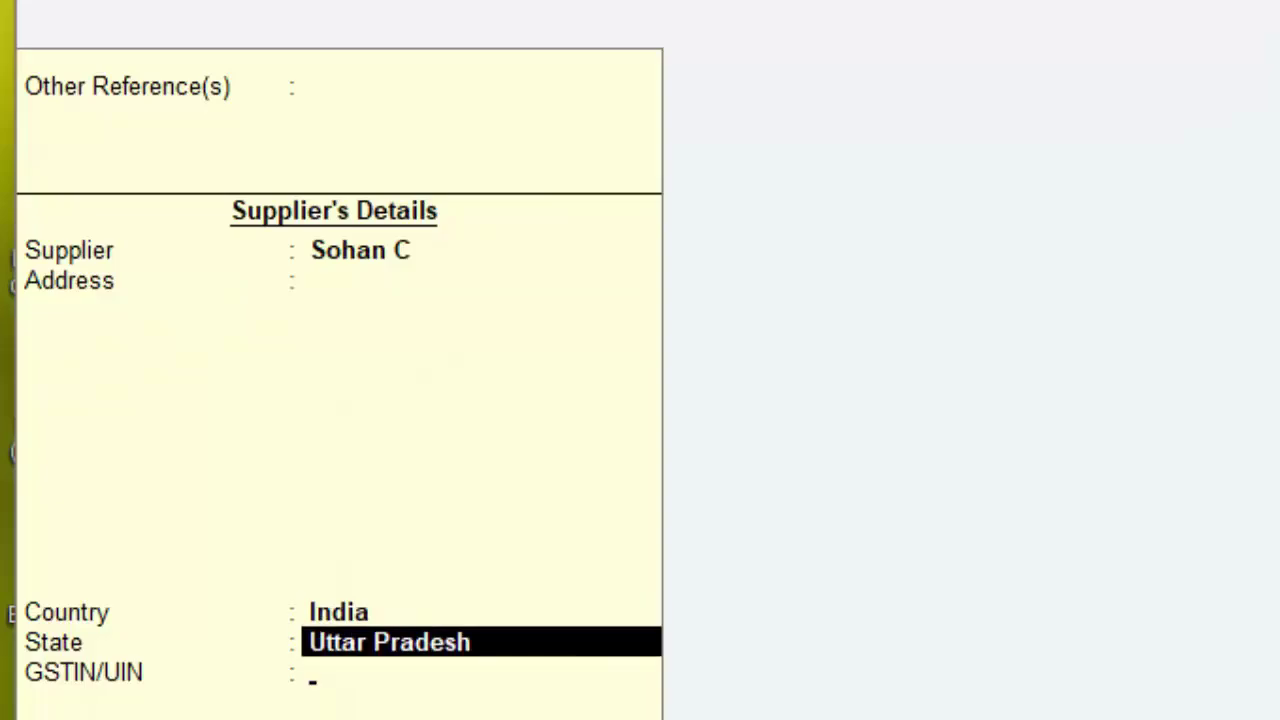
{"action": "key", "text": "Return"}
{"action": "key", "text": "Return"}
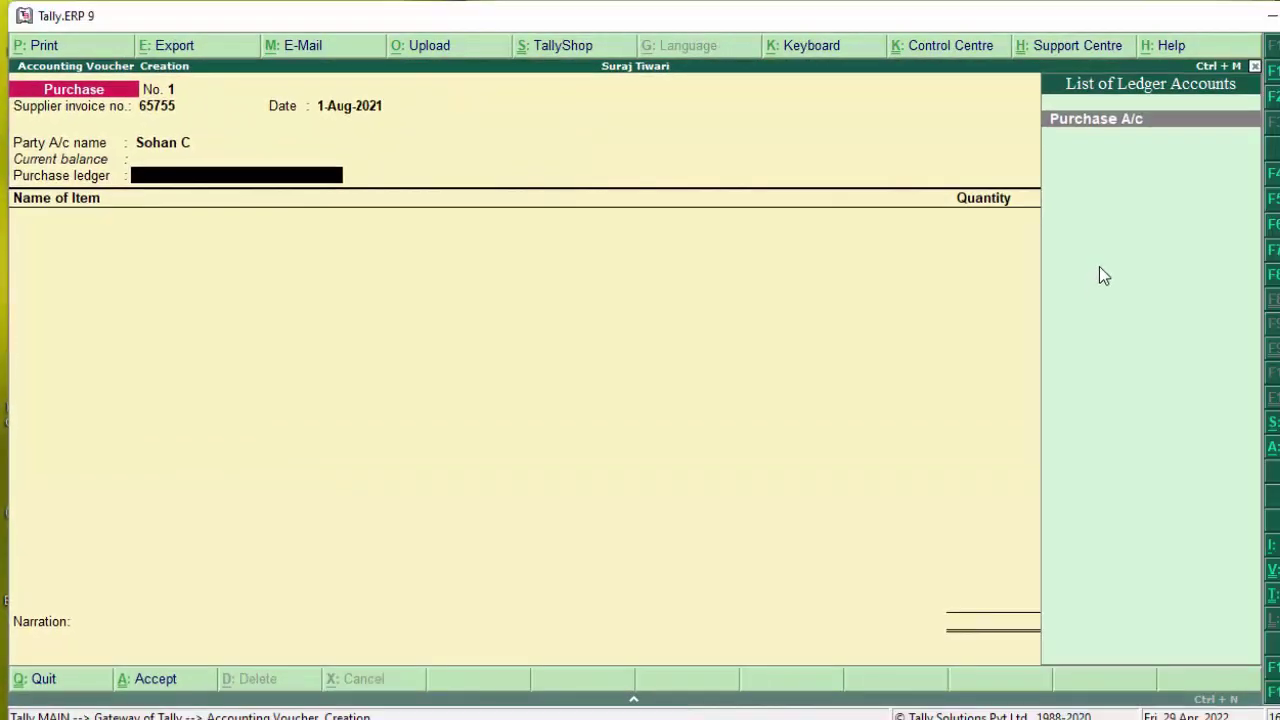
{"action": "key", "text": "Return"}
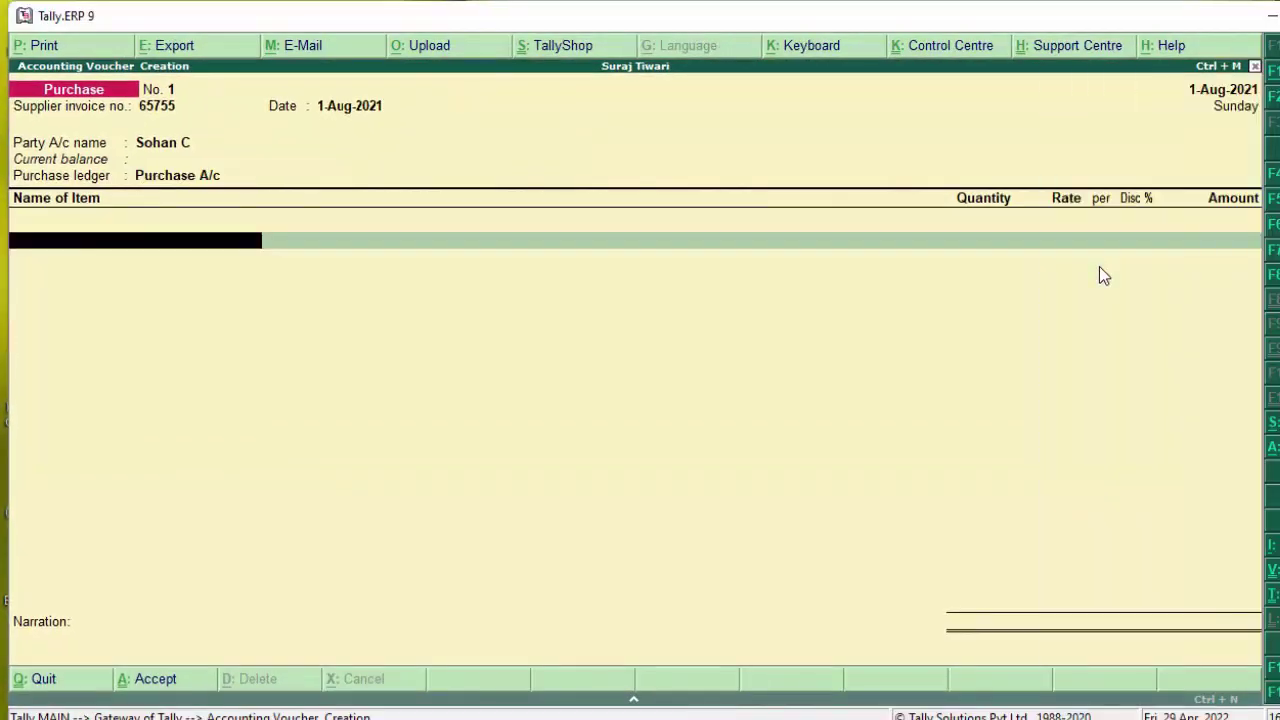
Step: Add Keyboard from Deoria godown, 60 nos at 600 for 36,000.00, with no discount
{"action": "type", "text": "K"}
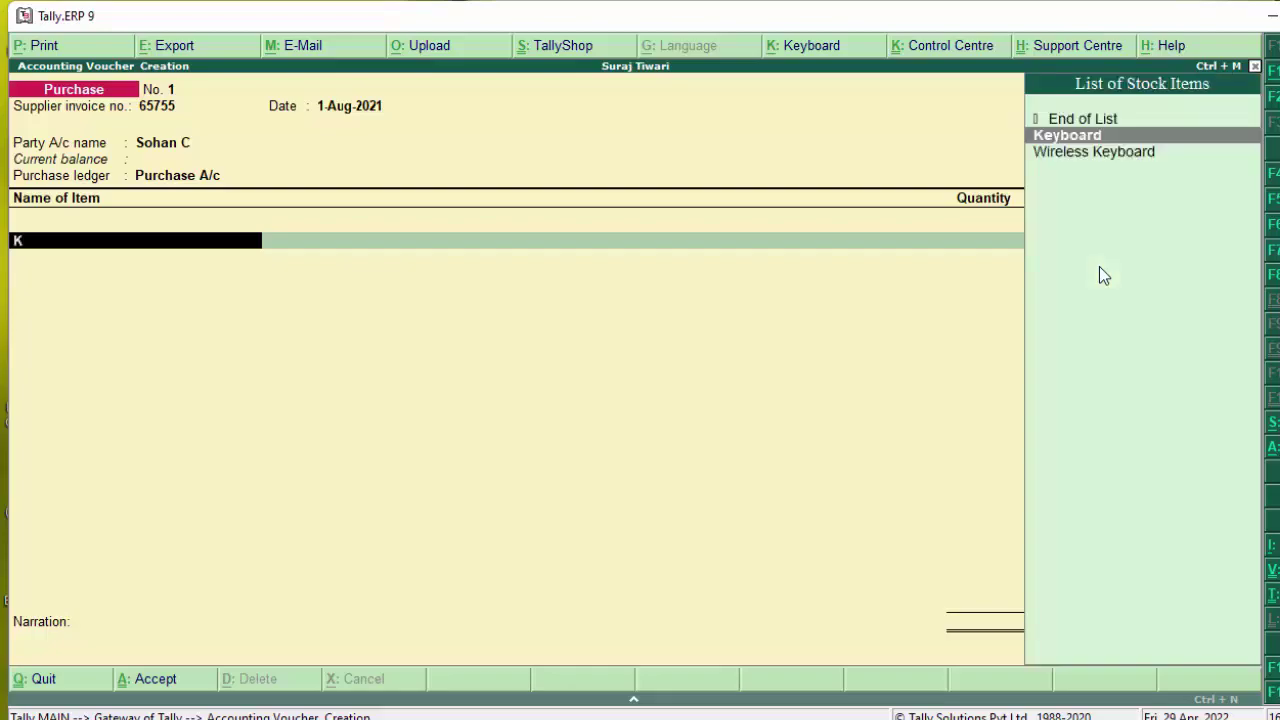
{"action": "key", "text": "Return"}
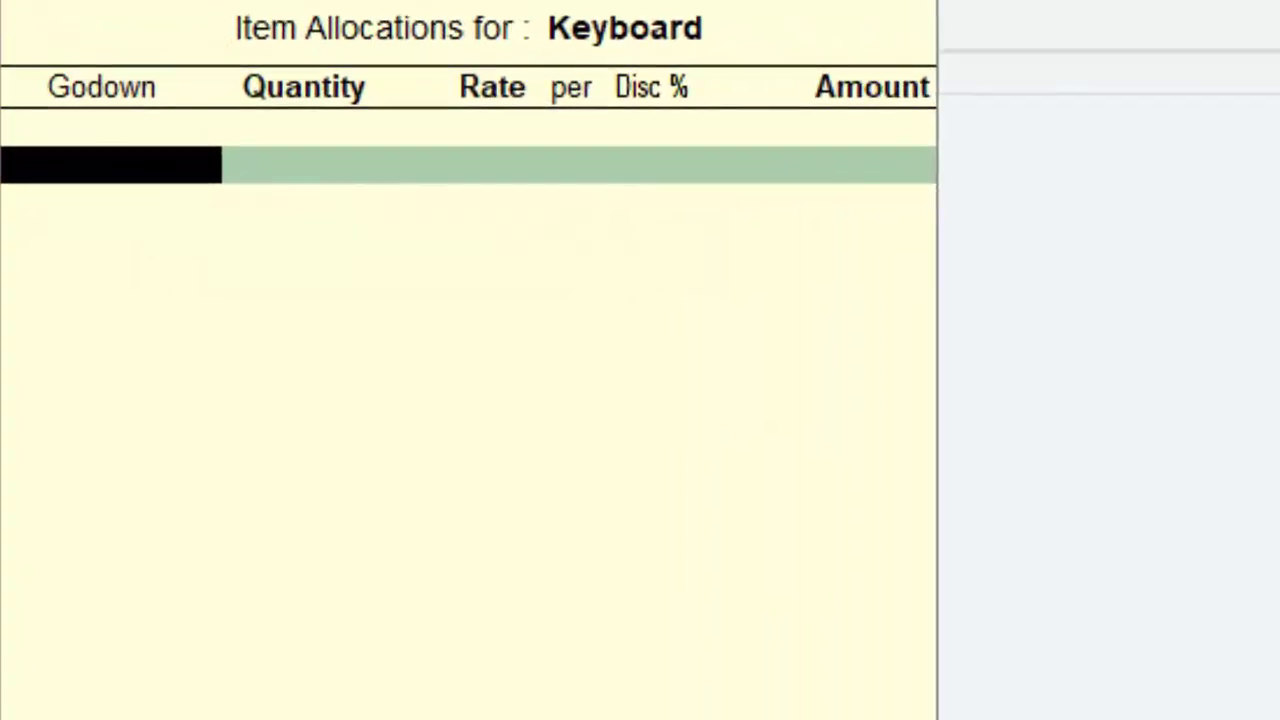
{"action": "type", "text": "D"}
{"action": "key", "text": "Return"}
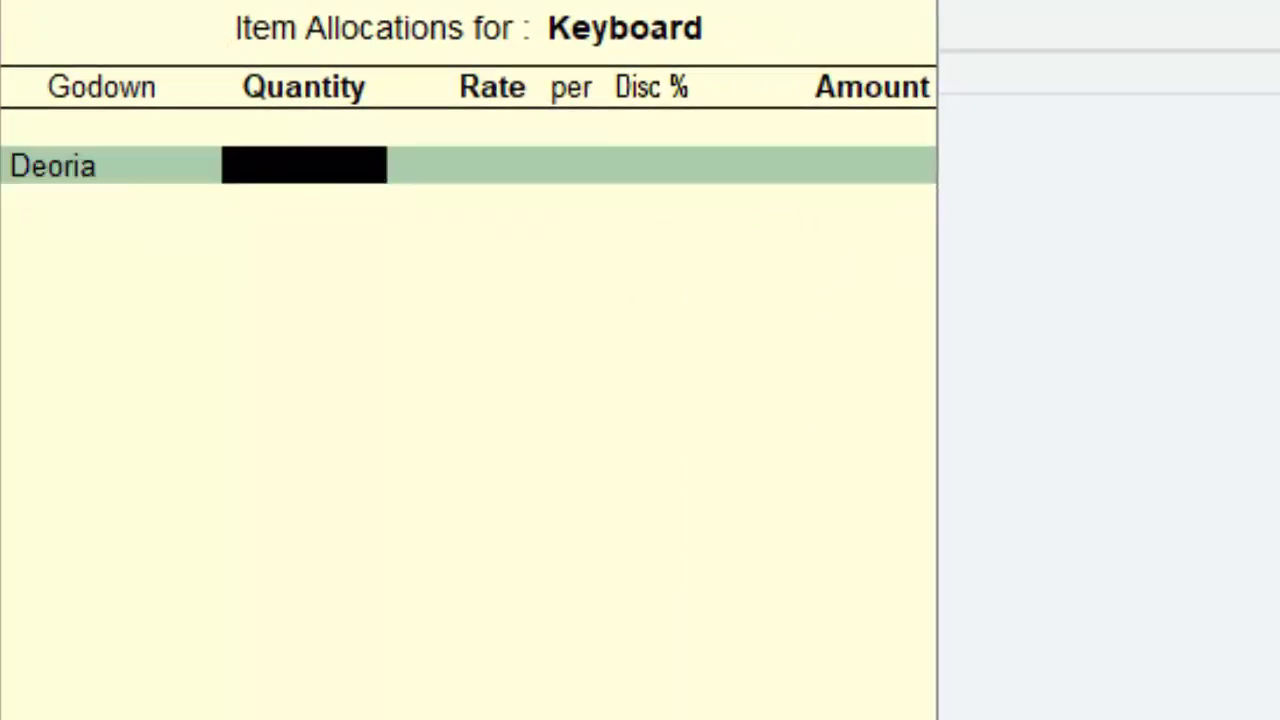
{"action": "type", "text": "60"}
{"action": "key", "text": "Return"}
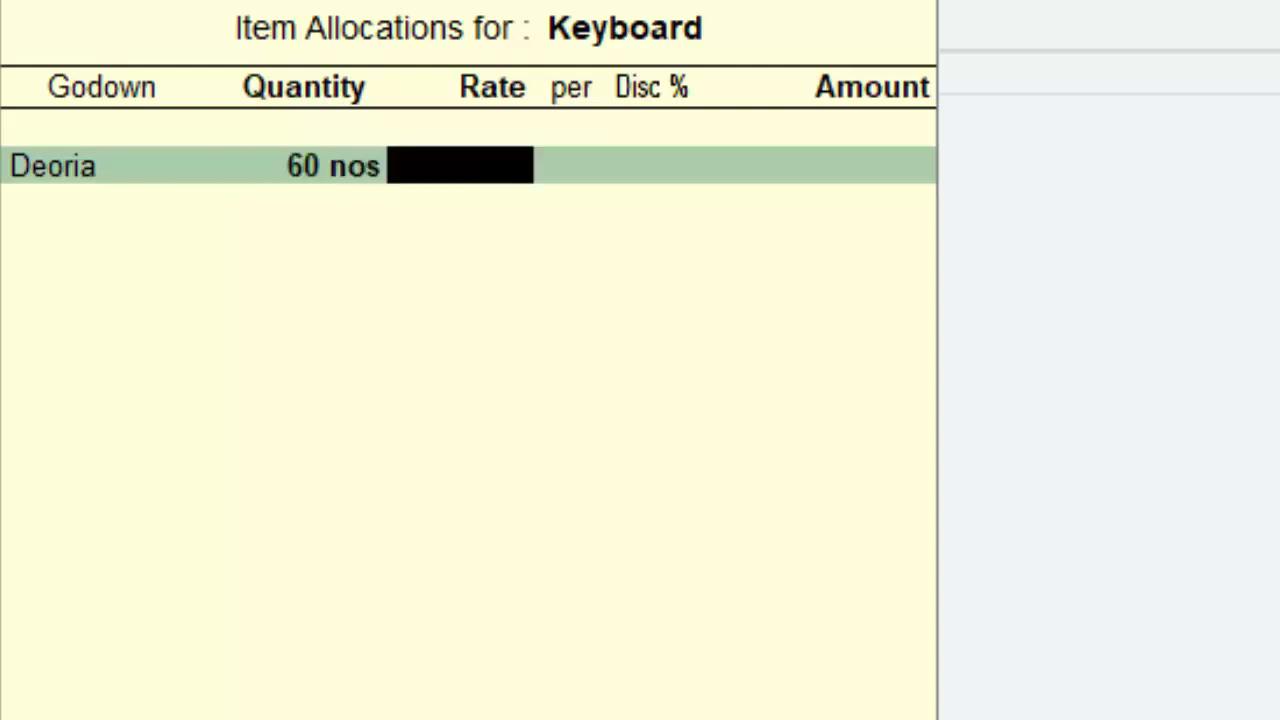
{"action": "type", "text": "600"}
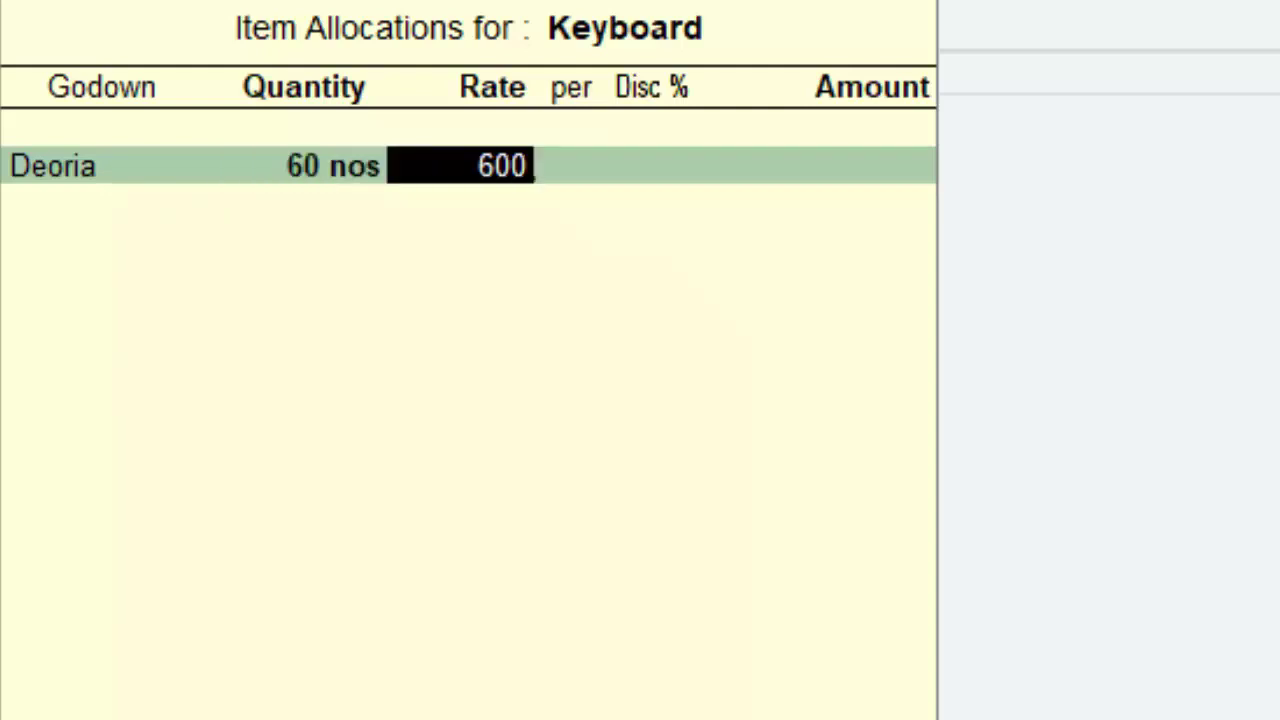
{"action": "key", "text": "Return"}
{"action": "key", "text": "Return"}
{"action": "key", "text": "Return"}
{"action": "key", "text": "Return"}
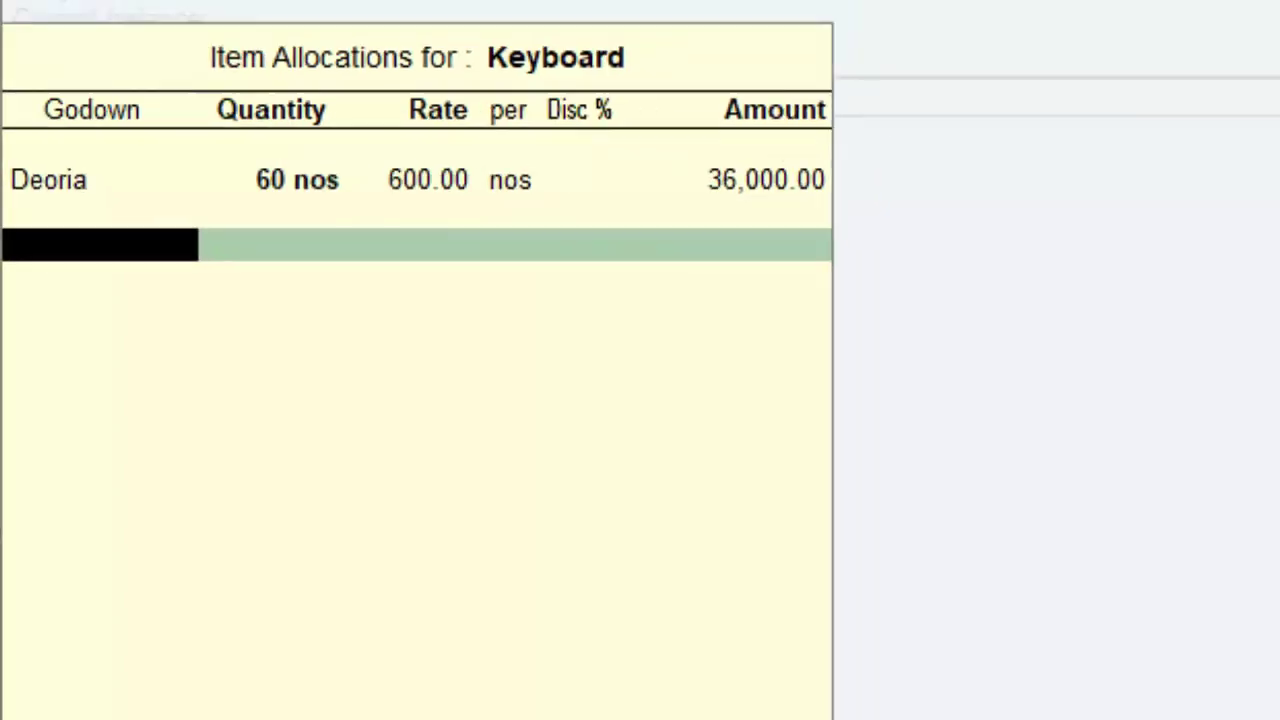
{"action": "key", "text": "Return"}
{"action": "key", "text": "Return"}
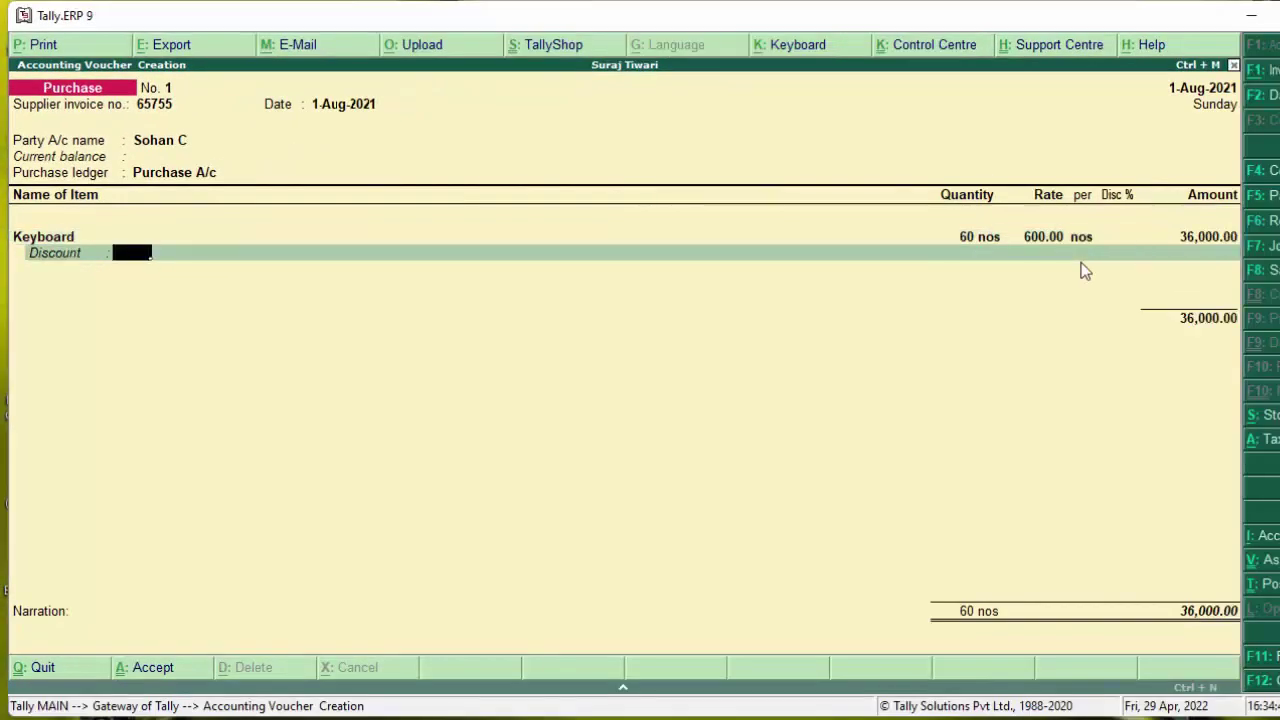
{"action": "key", "text": "Return"}
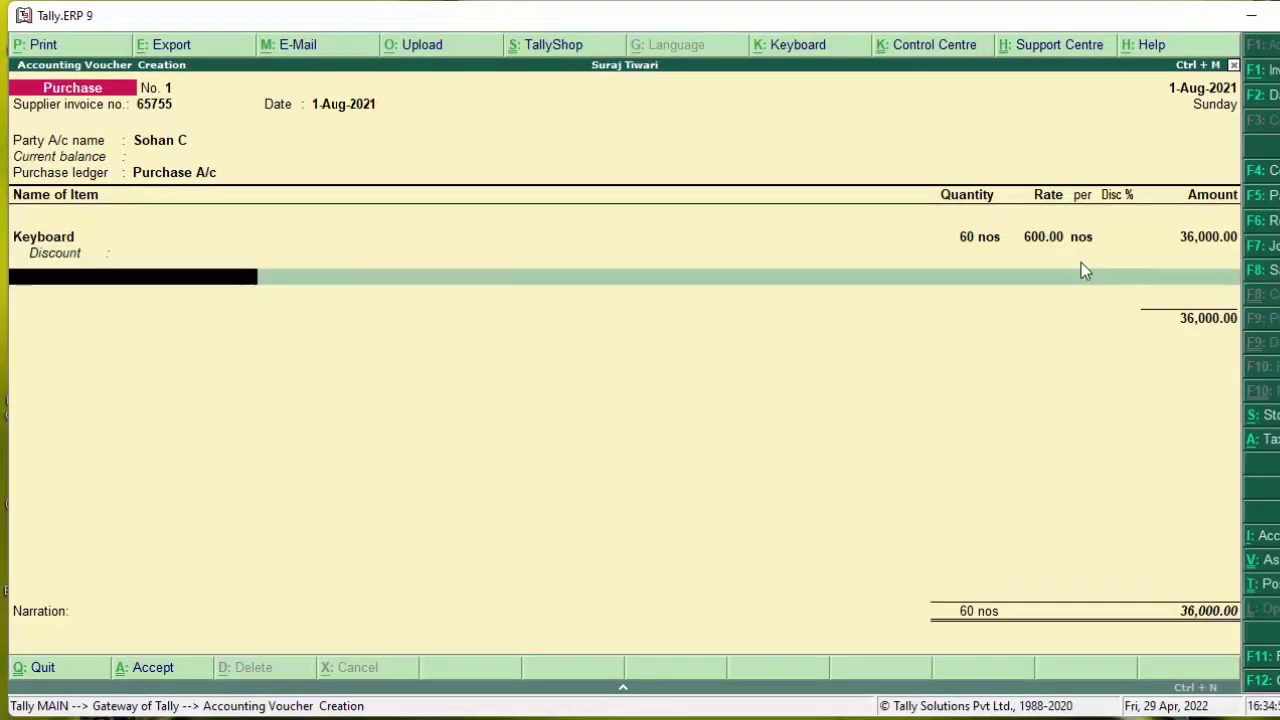
Step: Add Cgst and Sgst of 2,160.00 each and save the 40,320.00 purchase voucher
{"action": "key", "text": "Return"}
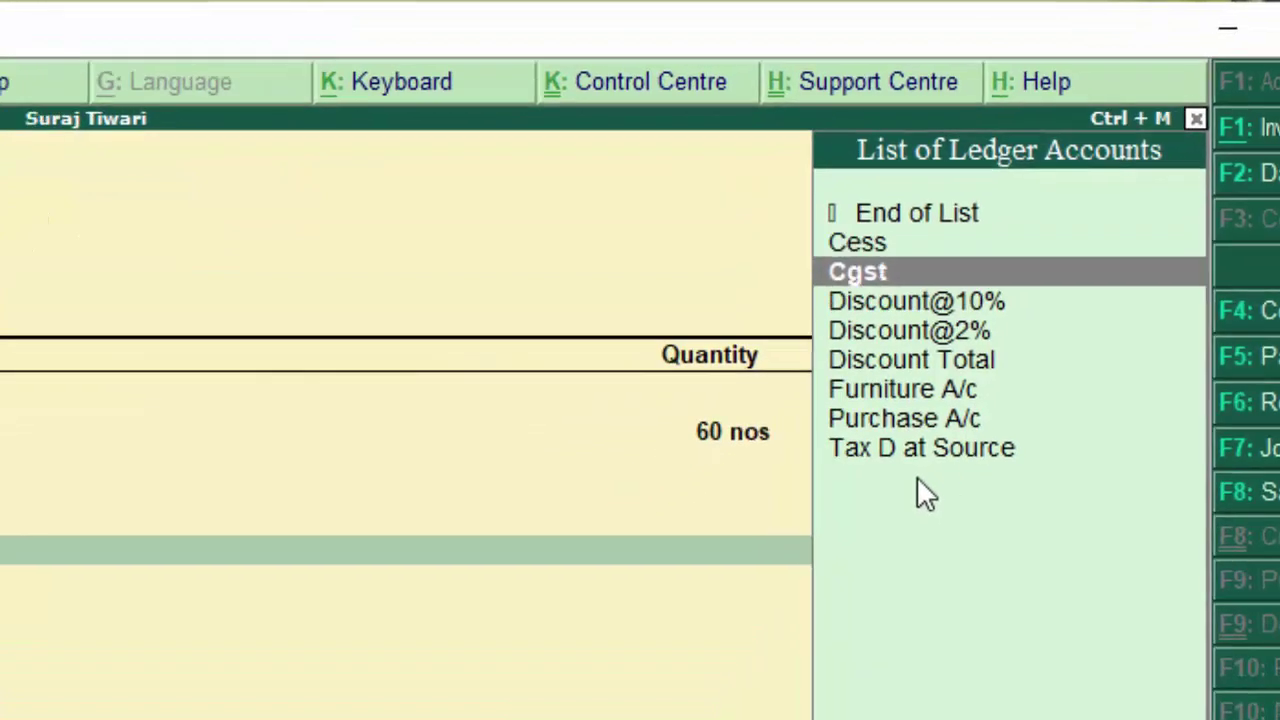
{"action": "key", "text": "Return"}
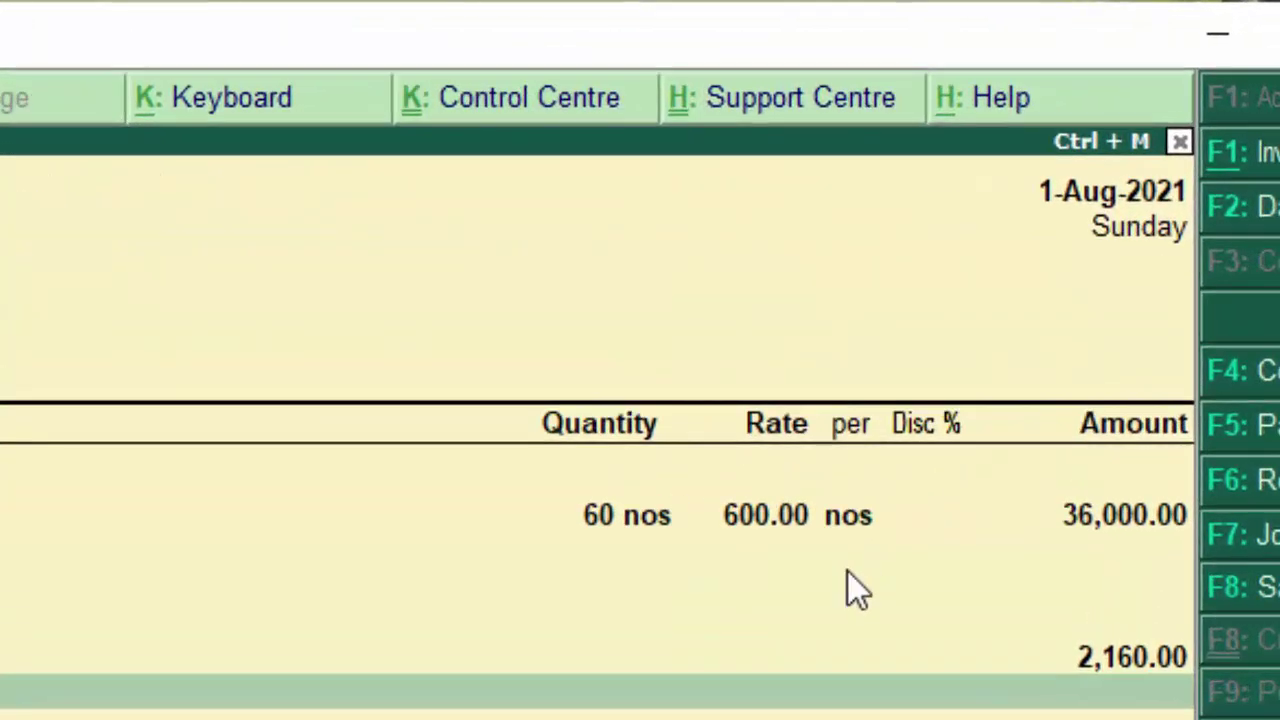
{"action": "key", "text": "Return"}
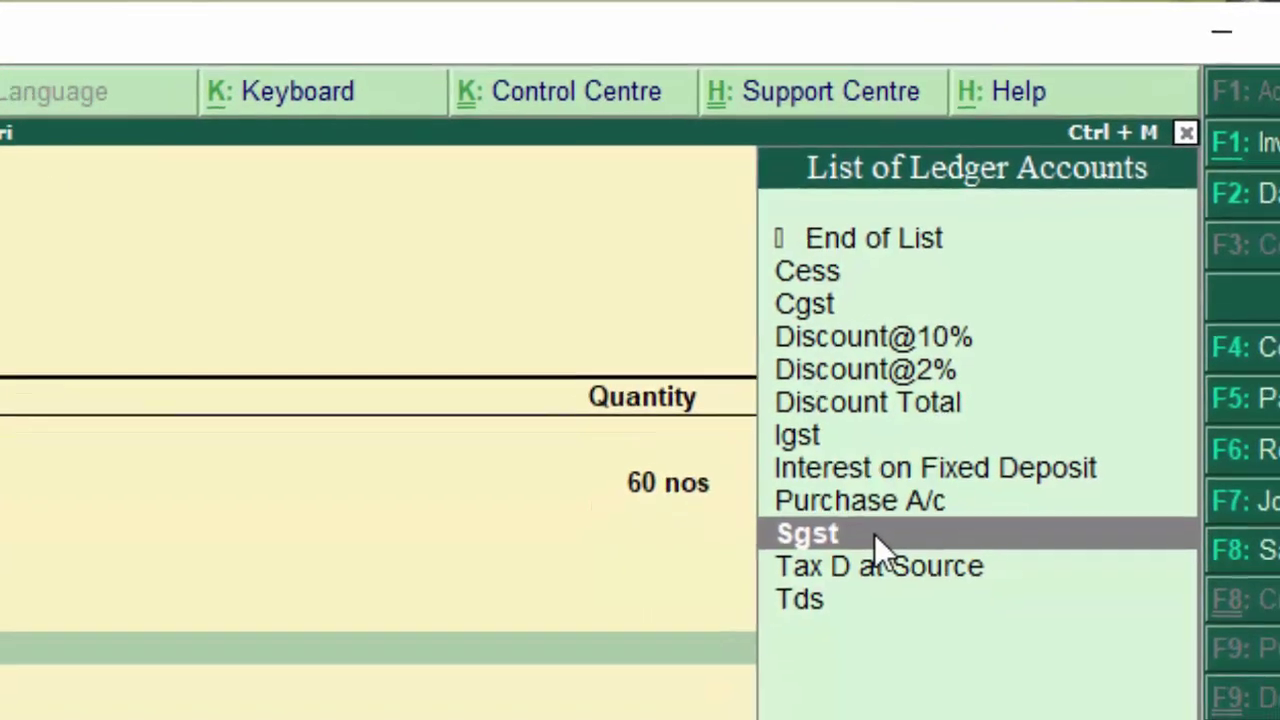
{"action": "left_click", "coordinate": [874, 540]}
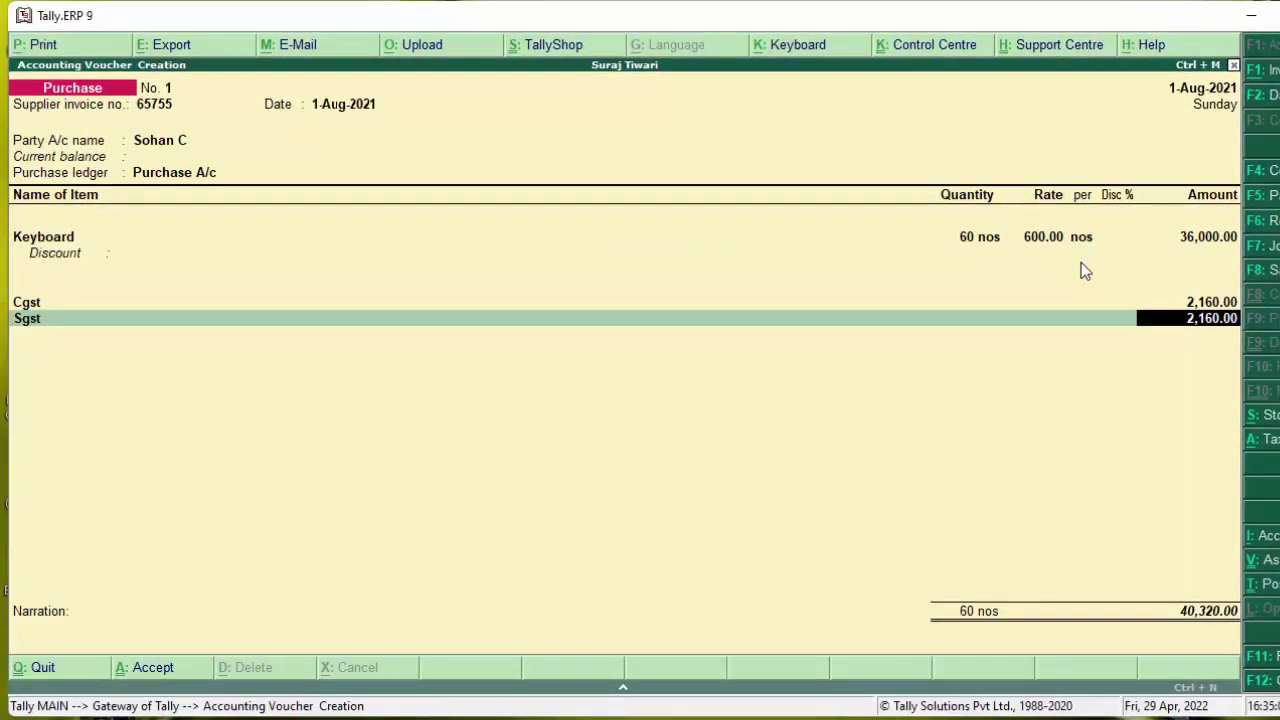
{"action": "key", "text": "ctrl+a"}
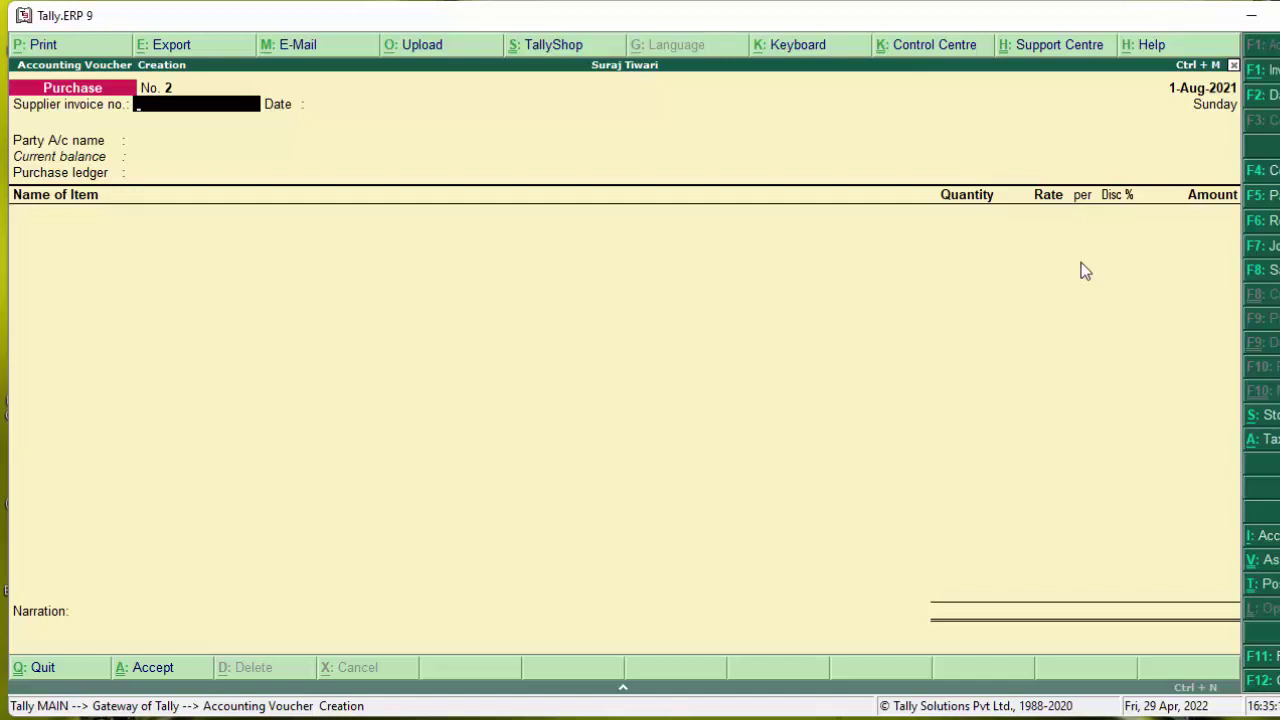
{"action": "key", "text": "F5"}
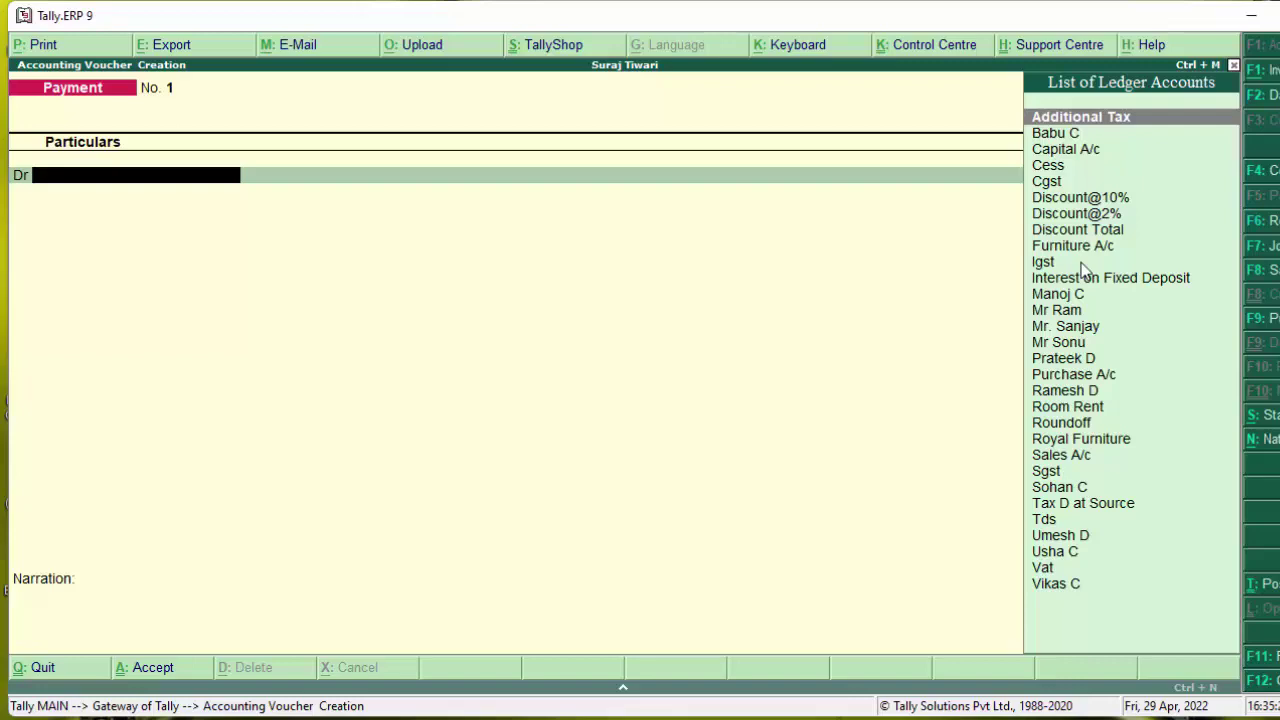
{"action": "key", "text": "Escape"}
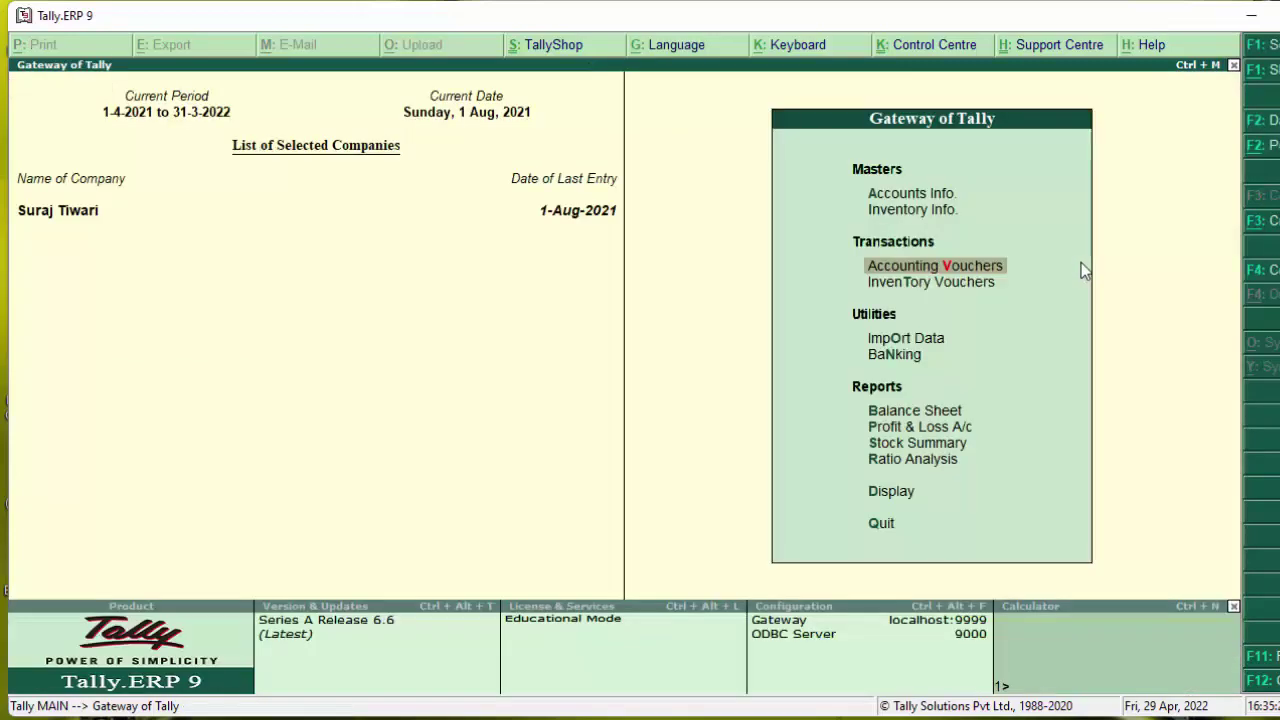
{"action": "key", "text": "d"}
{"action": "key", "text": "a"}
{"action": "key", "text": "Return"}
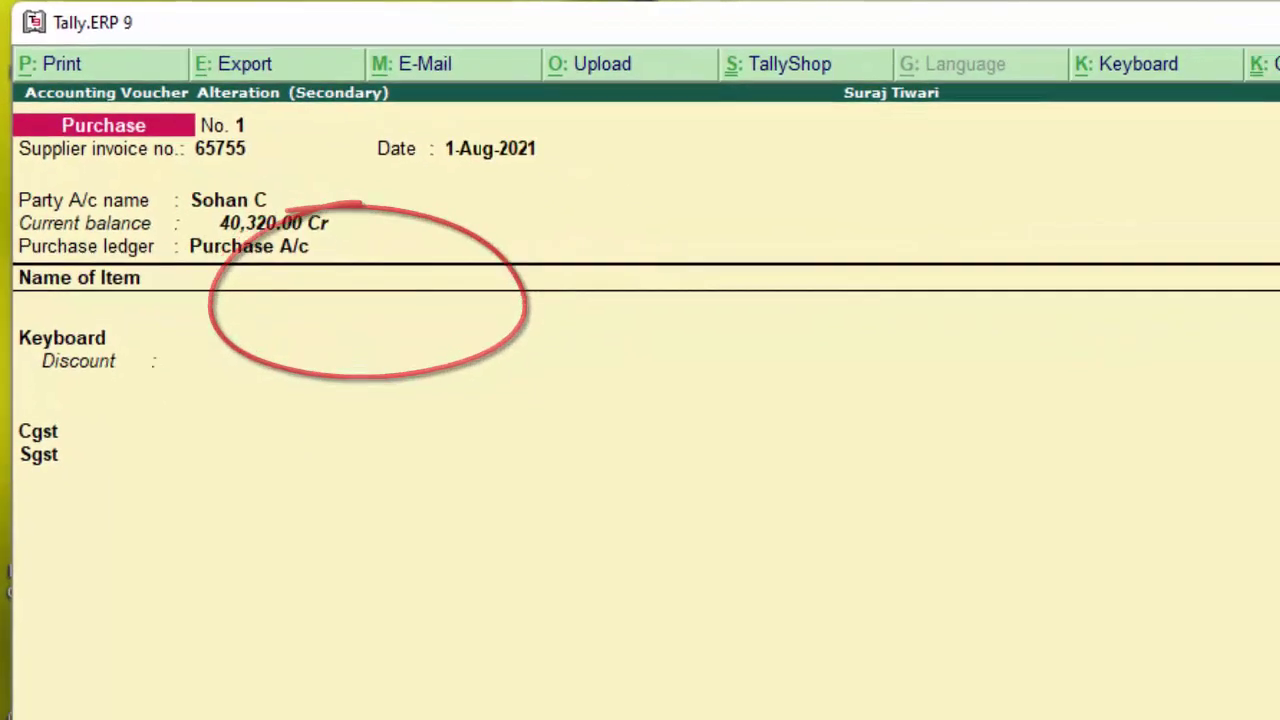
{"action": "key", "text": "Escape"}
{"action": "key", "text": "Escape"}
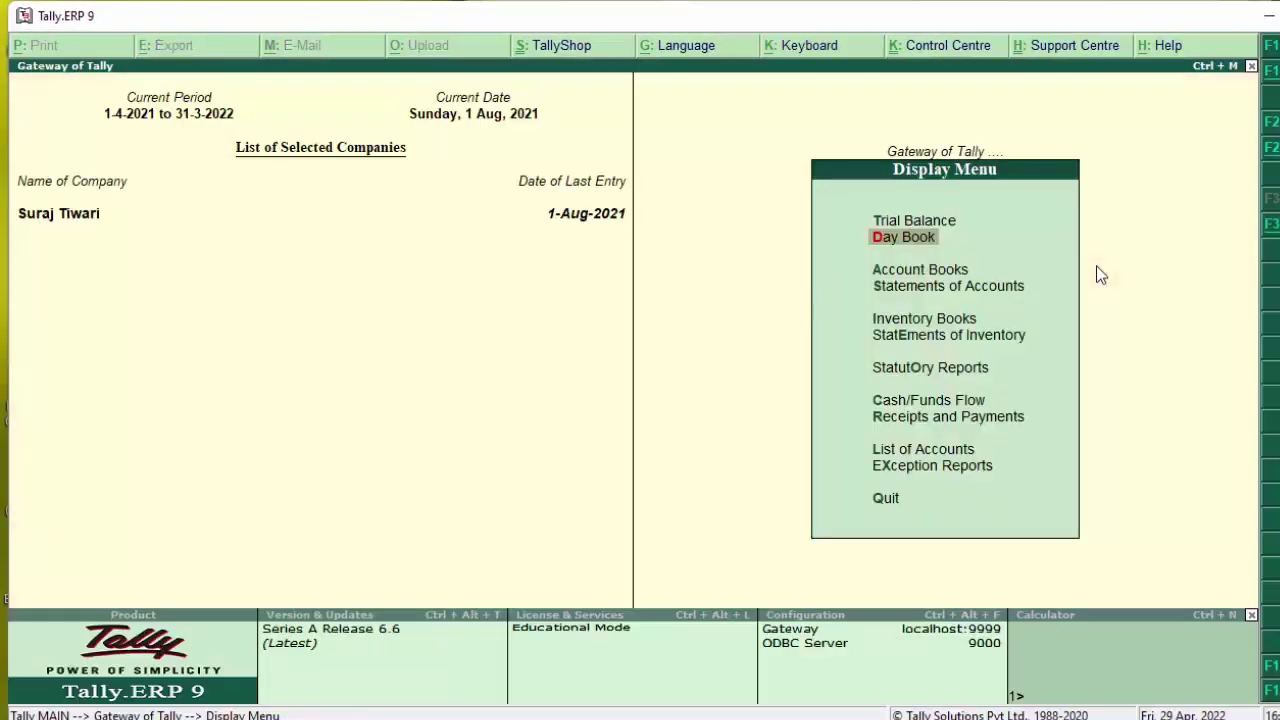
{"action": "key", "text": "Escape"}
{"action": "key", "text": "v"}
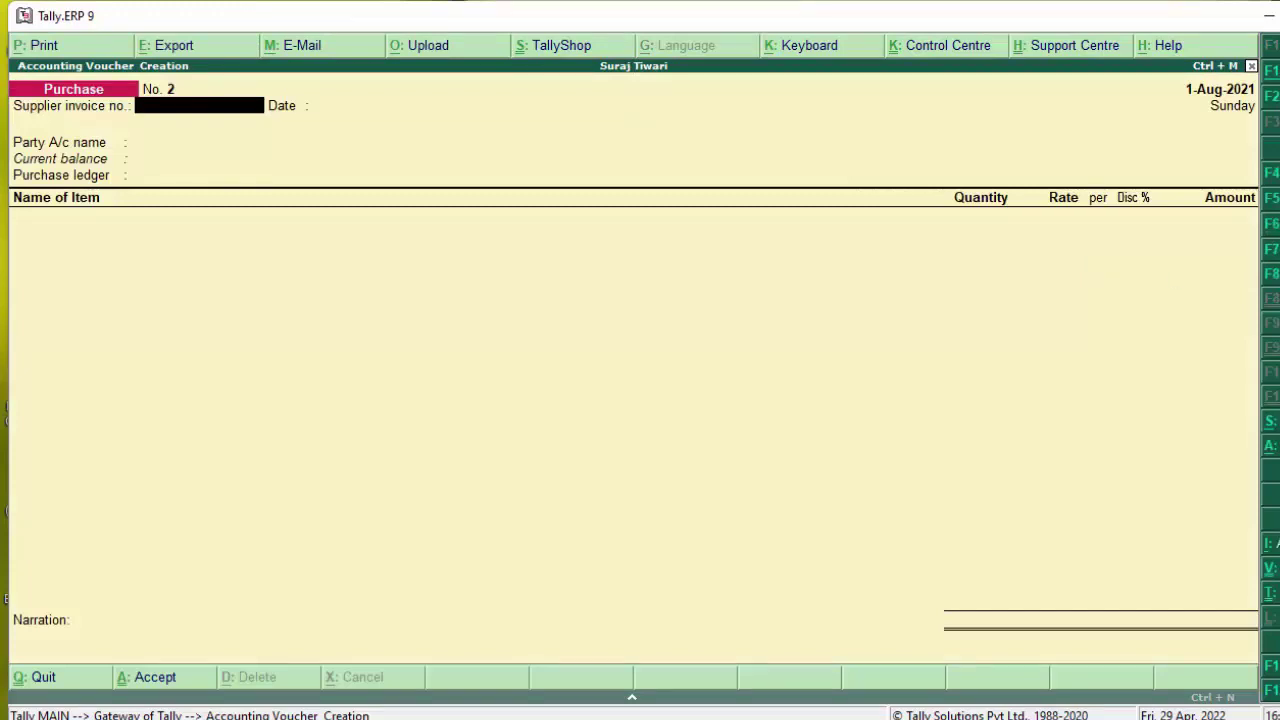
Step: Start a Payment voucher debiting the supplier 40,320 against purchase bill 65755
{"action": "key", "text": "F5"}
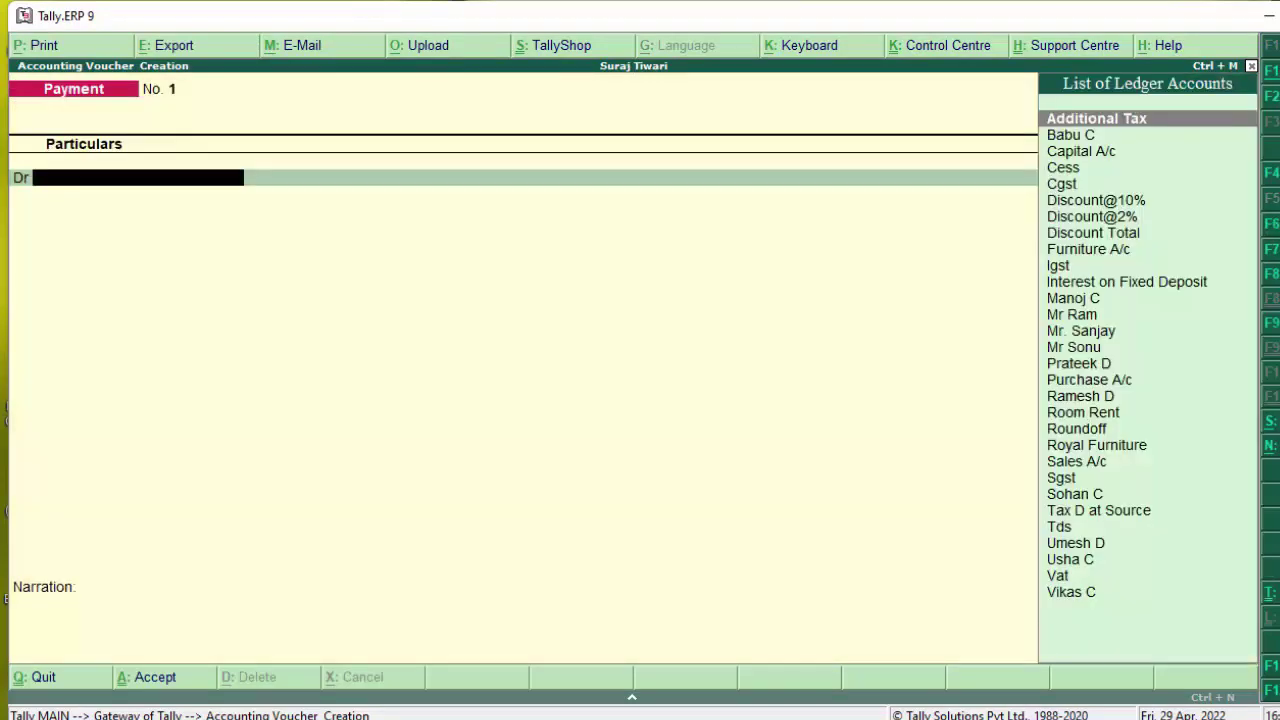
{"action": "type", "text": "S"}
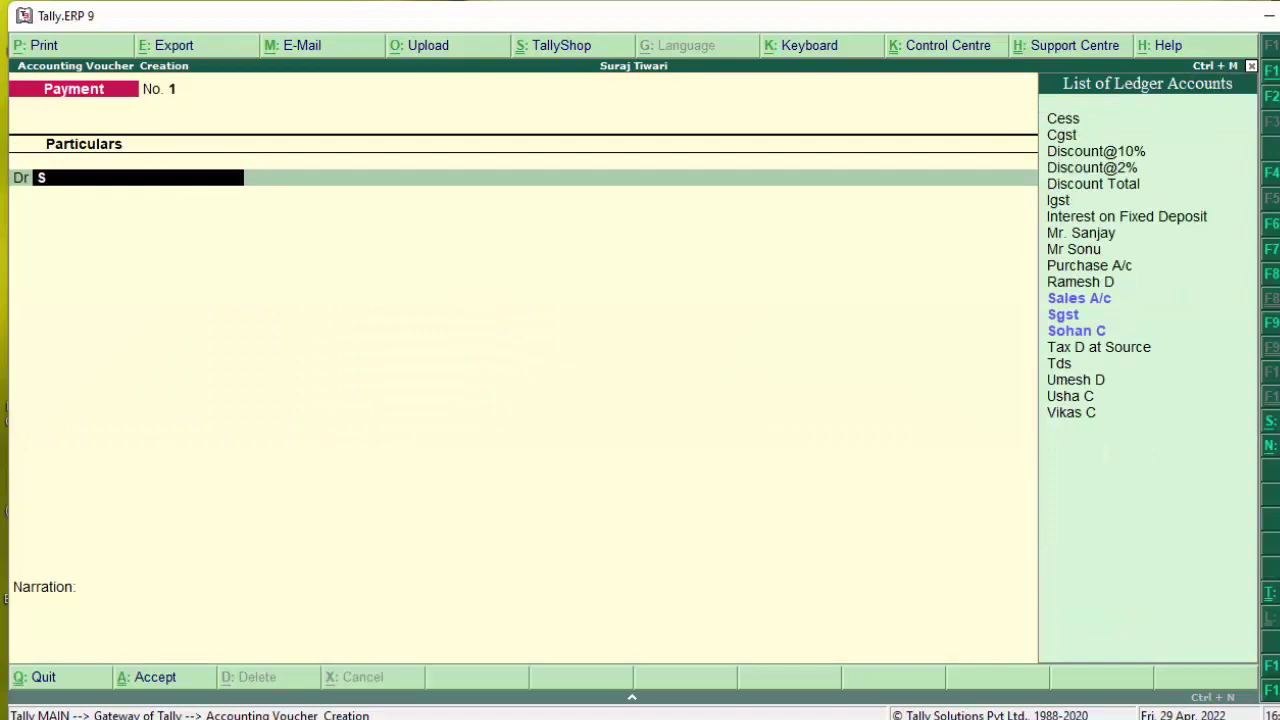
{"action": "key", "text": "Down"}
{"action": "key", "text": "Down"}
{"action": "key", "text": "Return"}
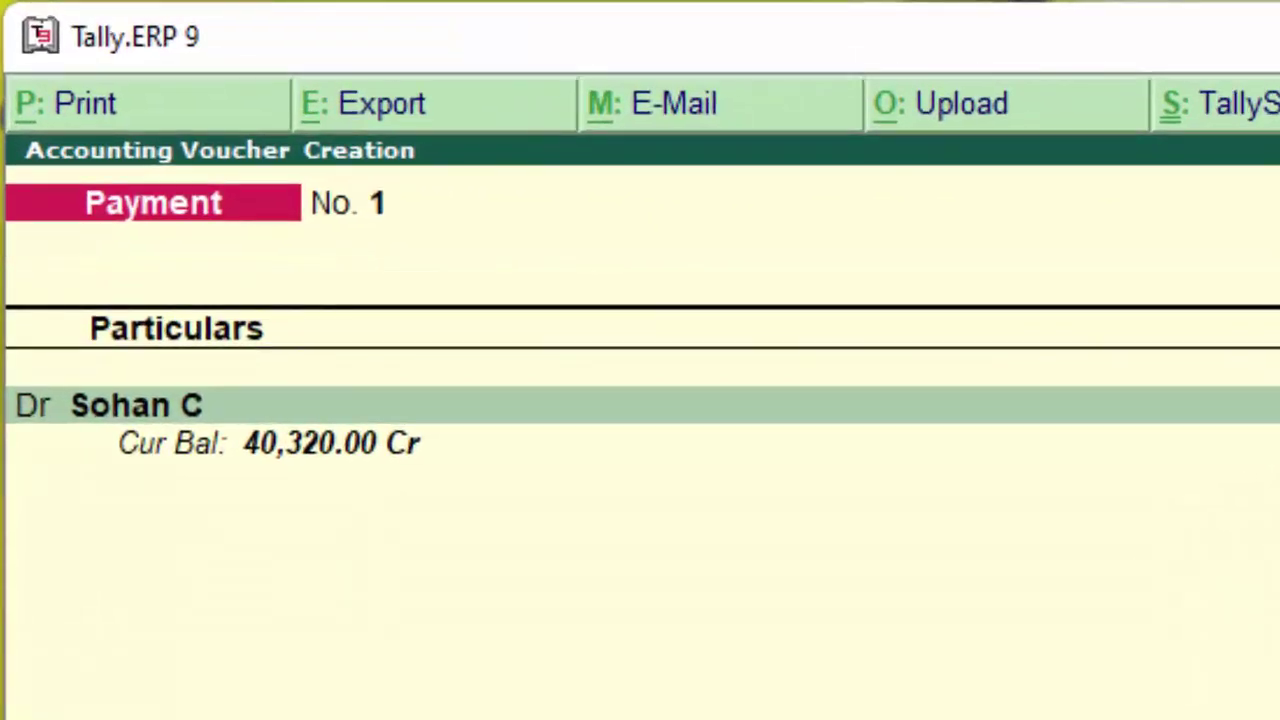
{"action": "type", "text": "40"}
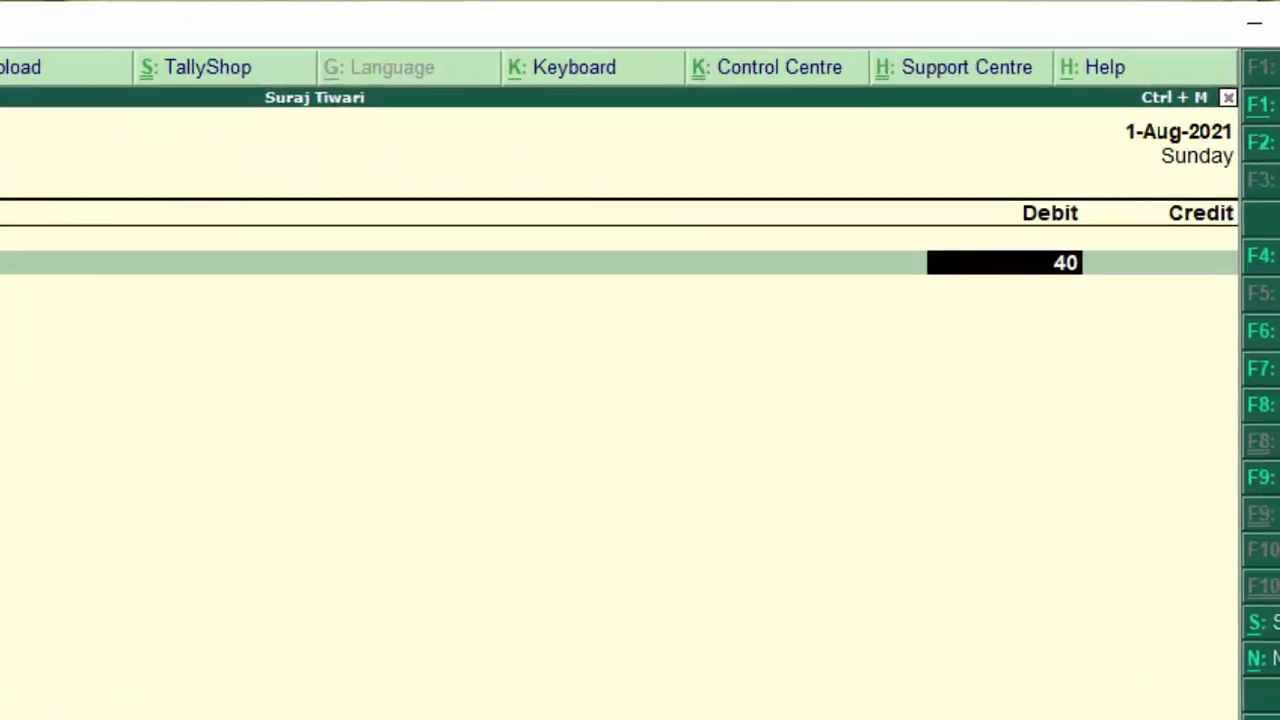
{"action": "type", "text": "320"}
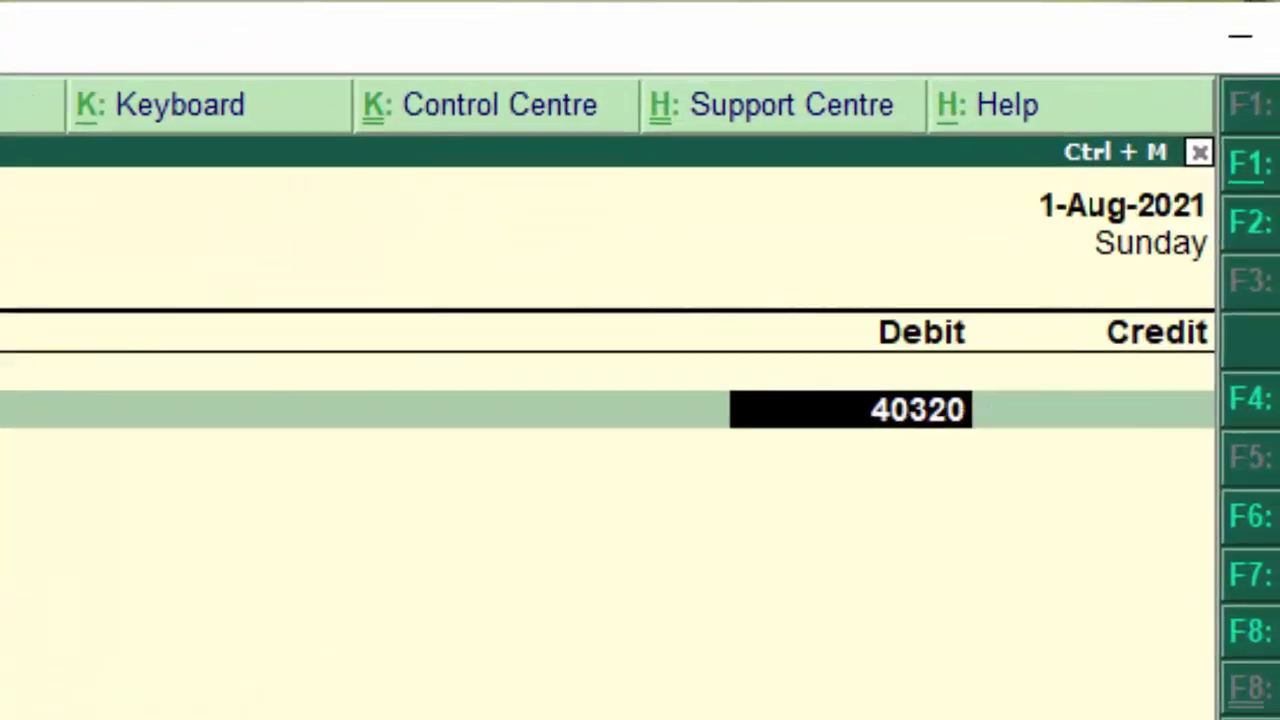
{"action": "key", "text": "Return"}
{"action": "key", "text": "Return"}
{"action": "key", "text": "Return"}
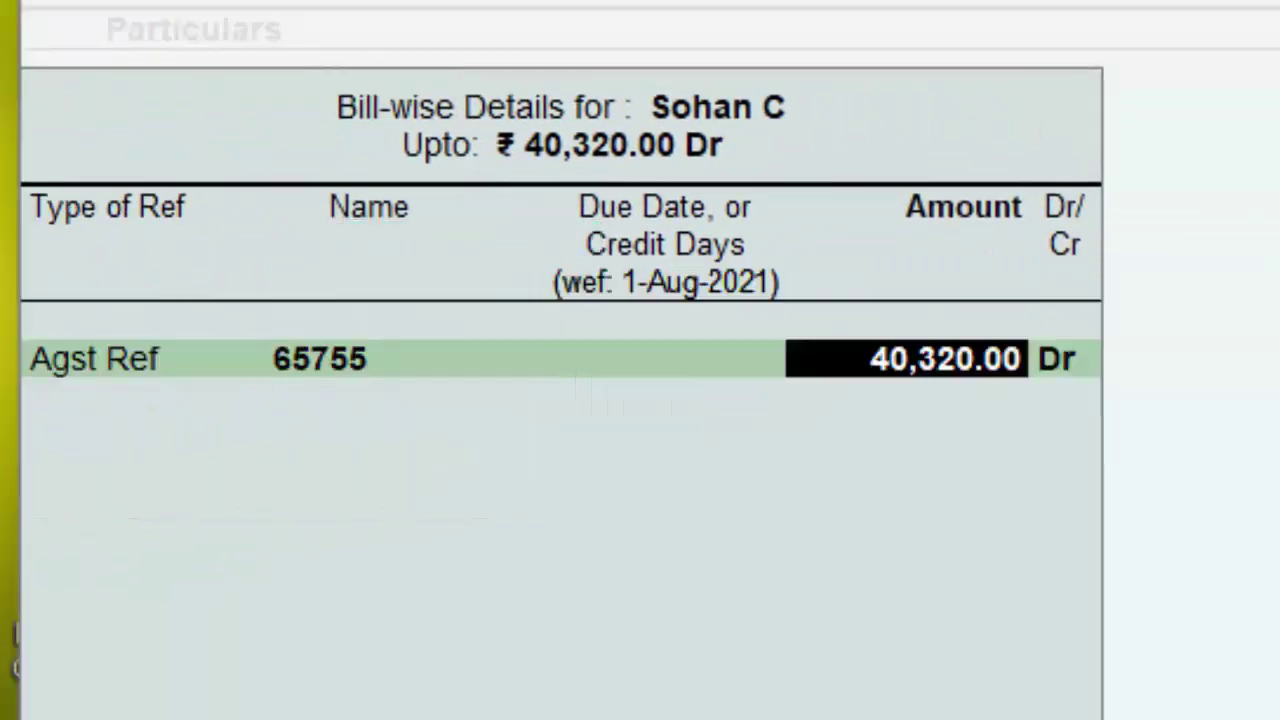
{"action": "key", "text": "Return"}
{"action": "key", "text": "Return"}
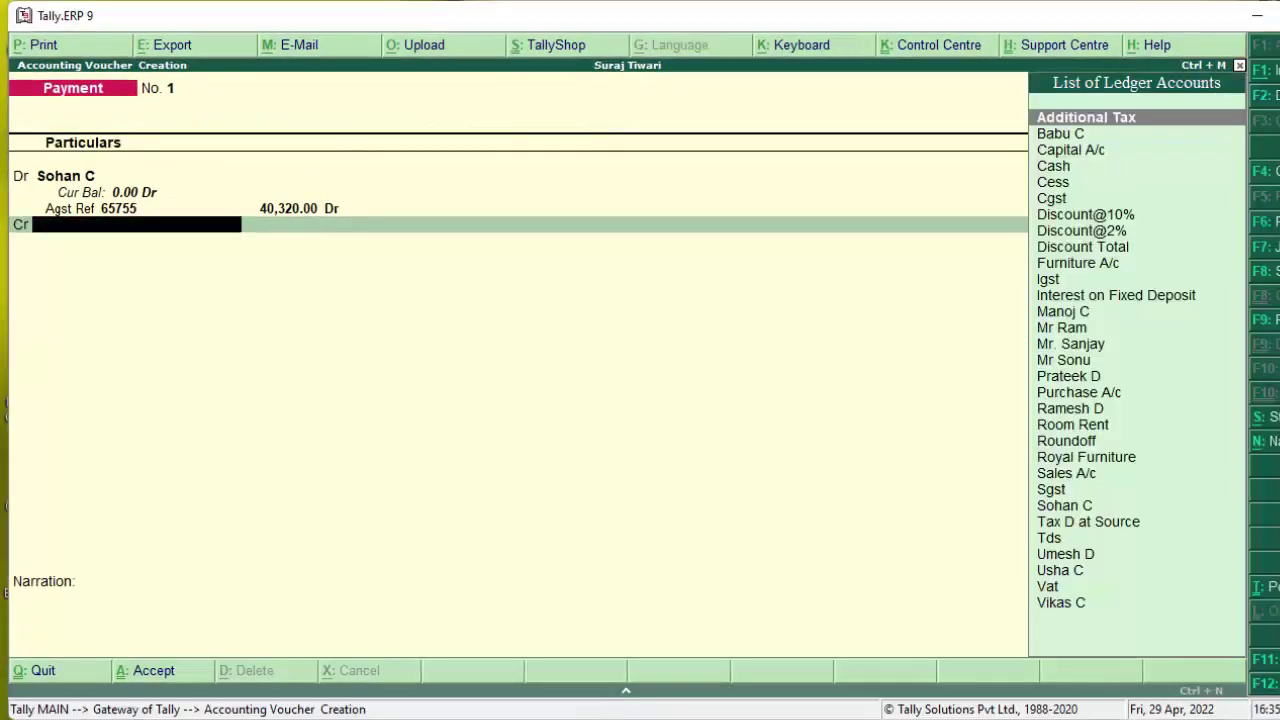
Step: Select Cash as the credit ledger for 40,320.00 to balance the voucher
{"action": "key", "text": "Down"}
{"action": "key", "text": "Down"}
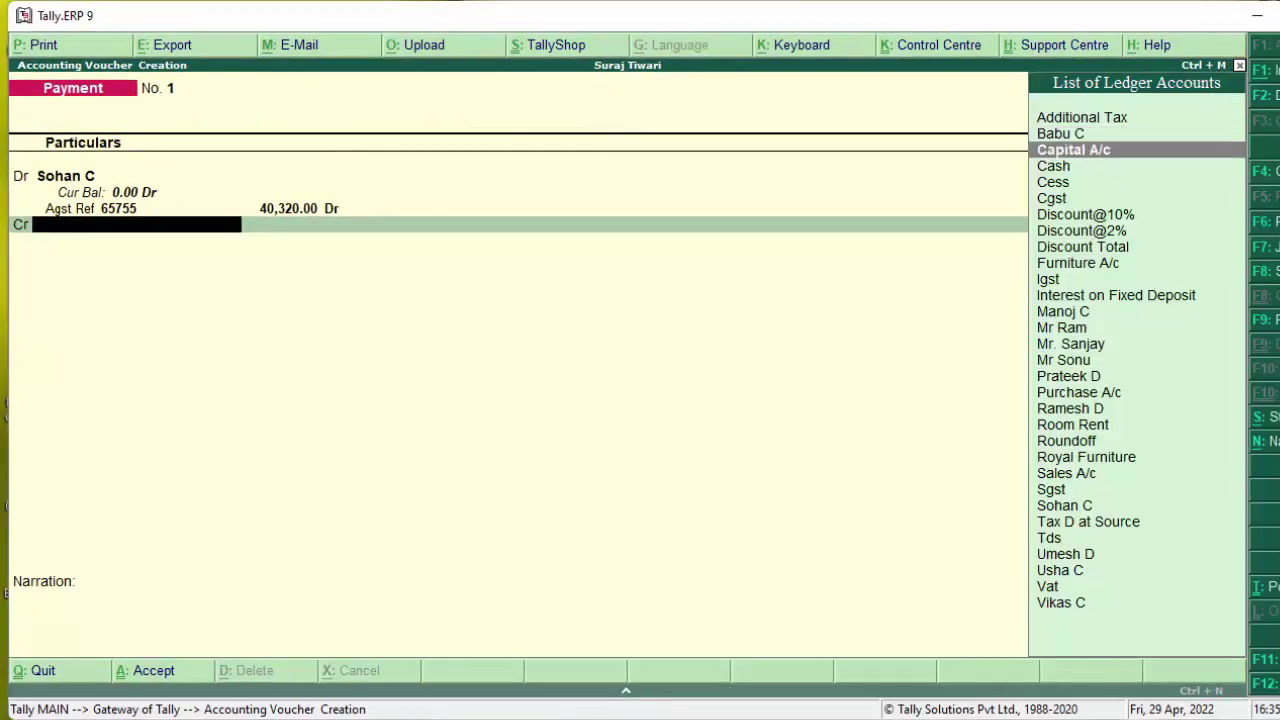
{"action": "key", "text": "Down"}
{"action": "key", "text": "Down"}
{"action": "key", "text": "Down"}
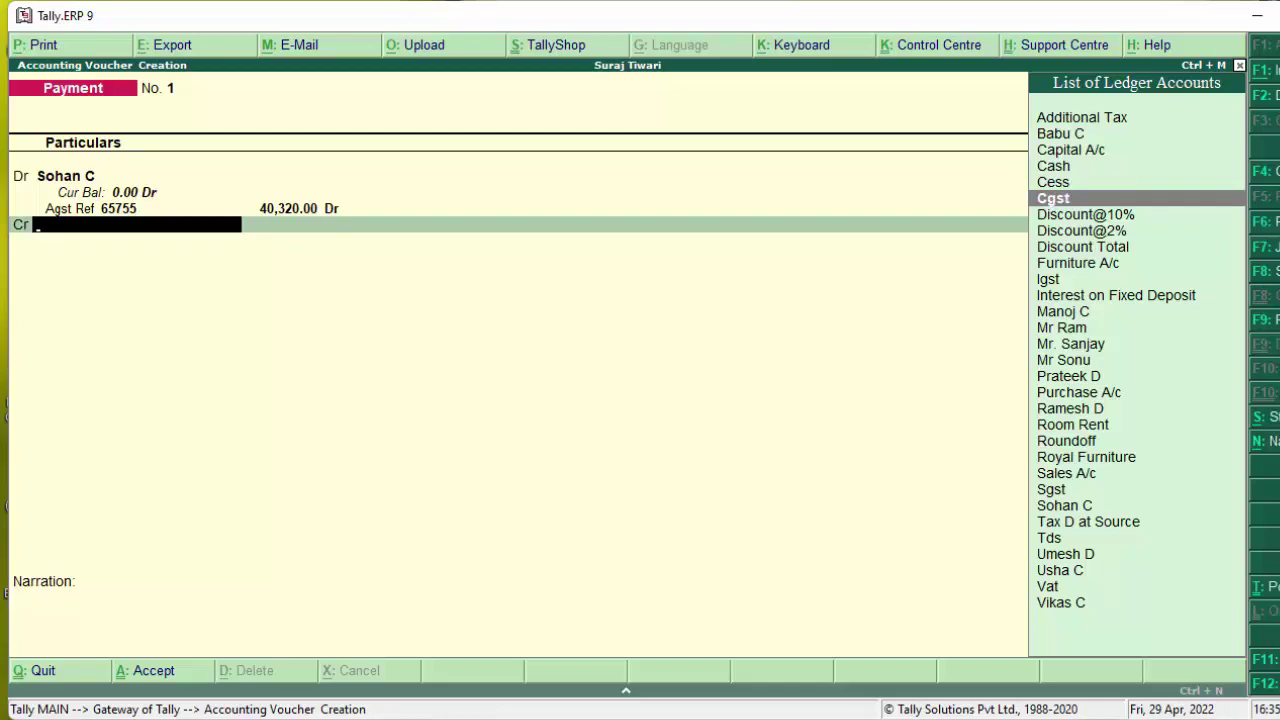
{"action": "key", "text": "Up"}
{"action": "key", "text": "Up"}
{"action": "key", "text": "Return"}
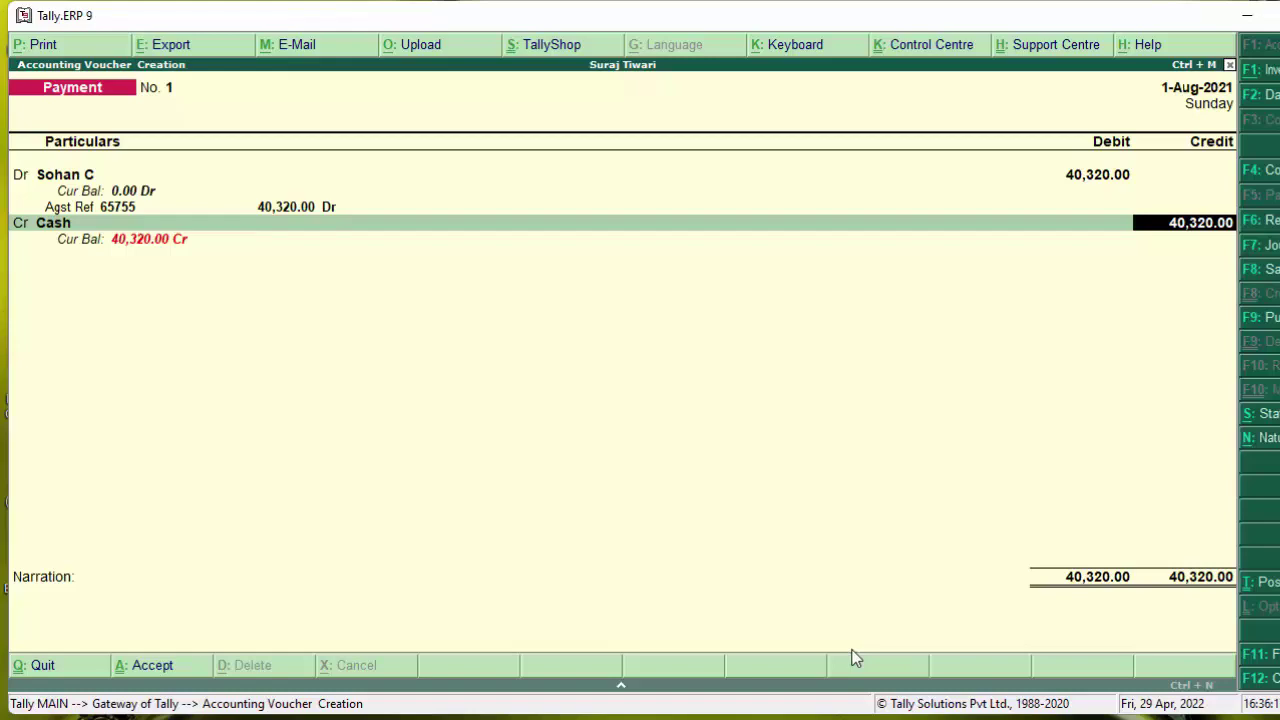
{"action": "key", "text": "F11"}
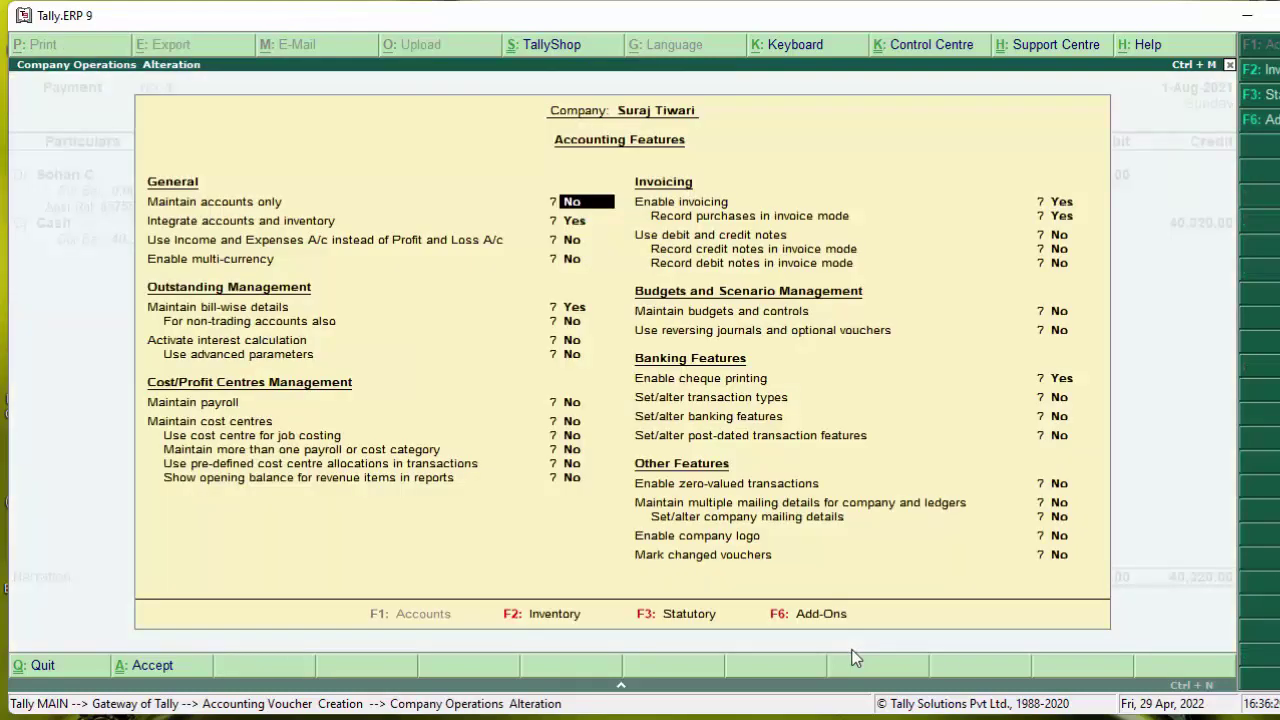
{"action": "key", "text": "Escape"}
{"action": "key", "text": "y"}
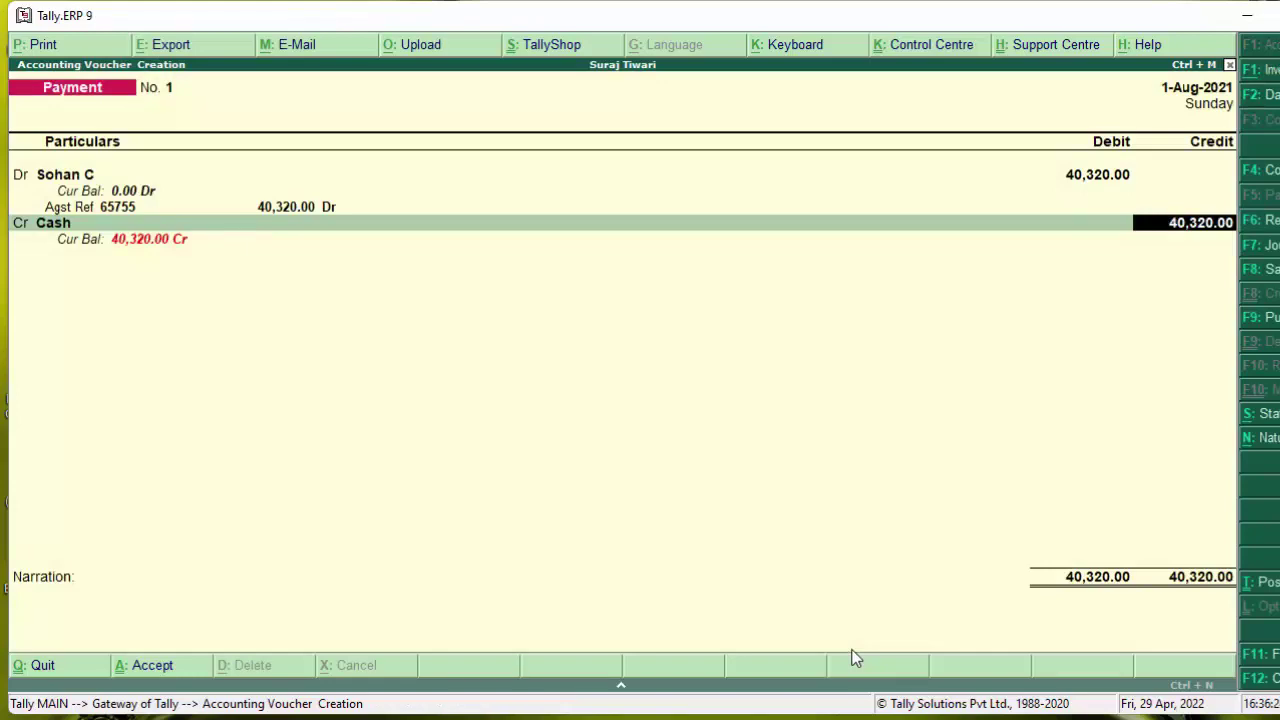
{"action": "key", "text": "F12"}
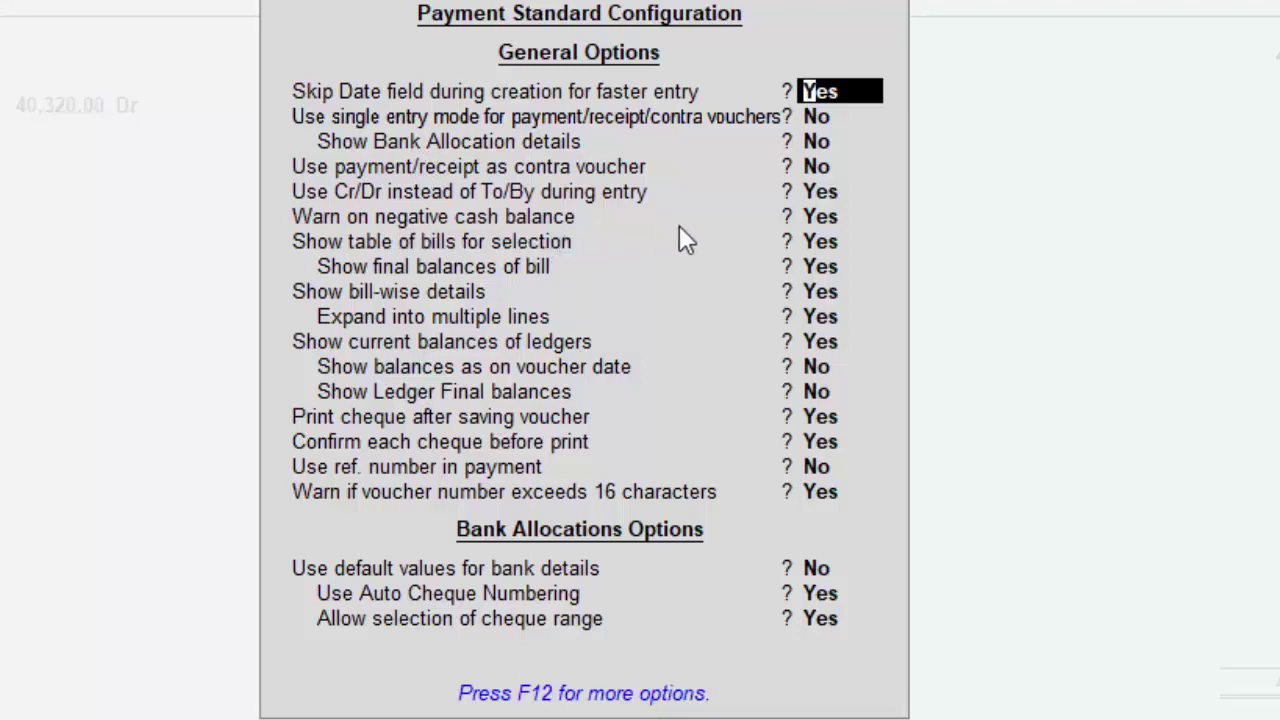
Step: Set Warn on negative cash balance to Yes and close the Payment configuration
{"action": "left_click", "coordinate": [819, 223]}
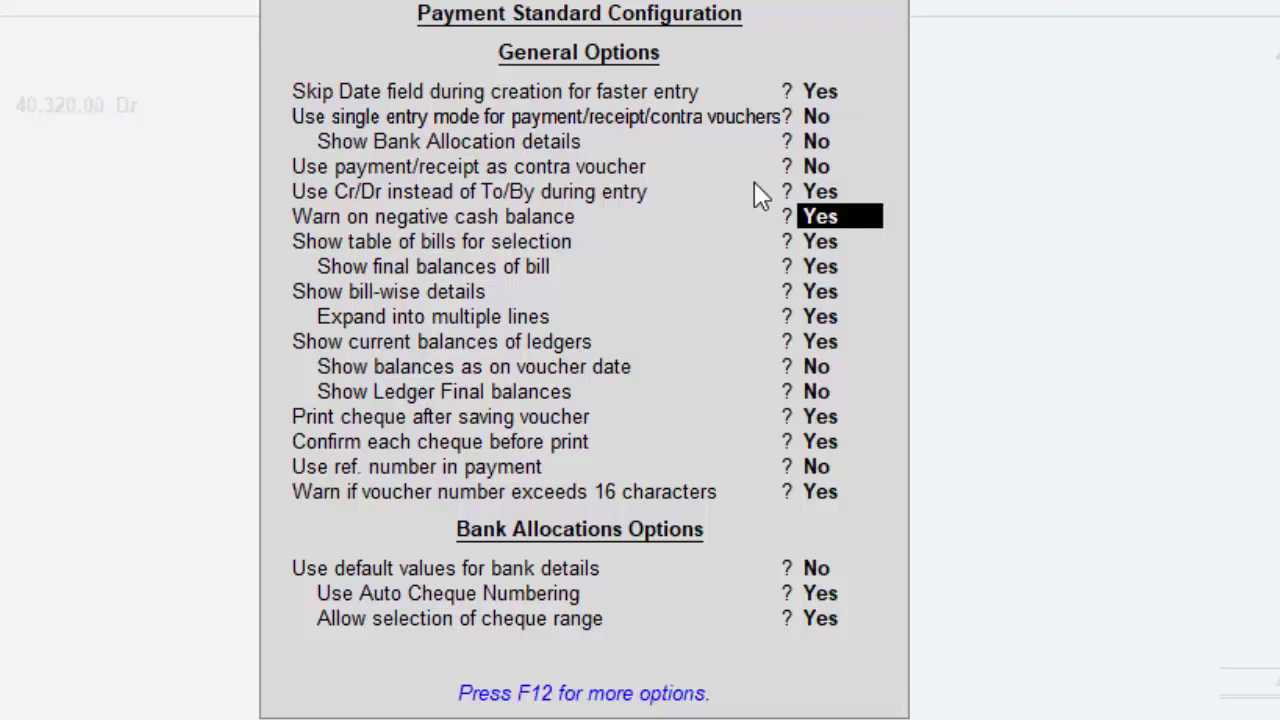
{"action": "type", "text": "y"}
{"action": "key", "text": "Return"}
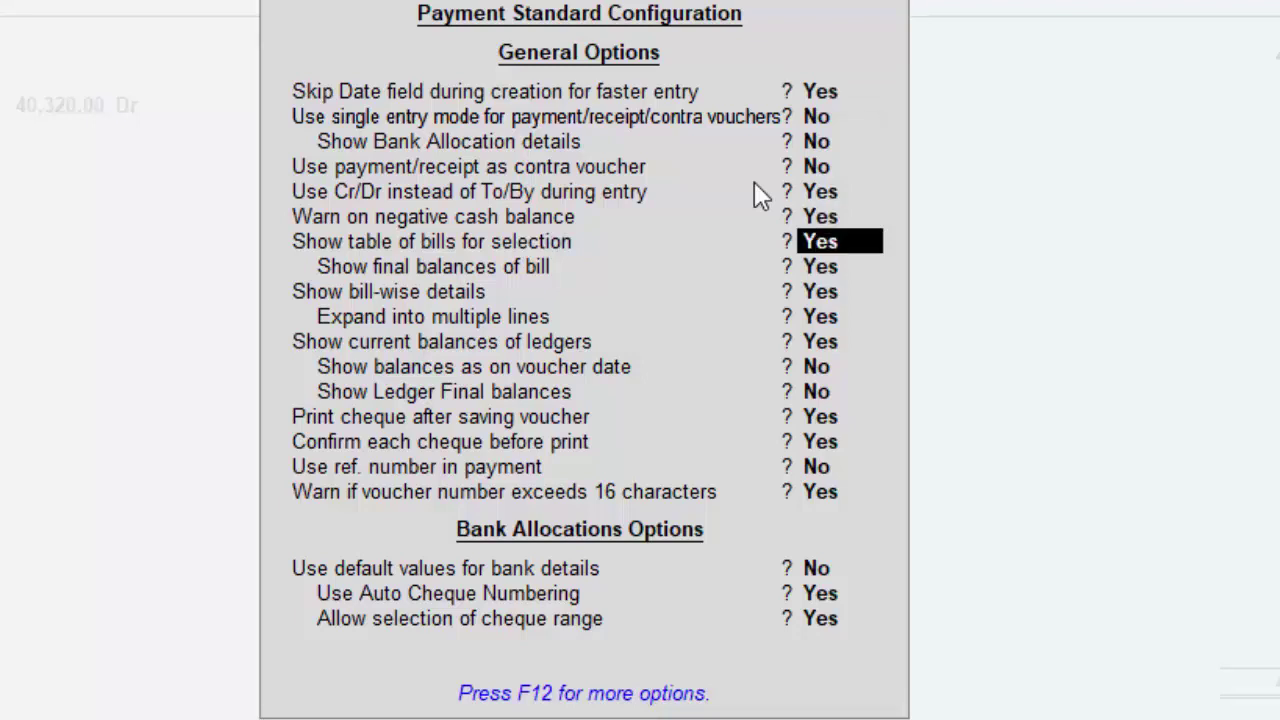
{"action": "key", "text": "ctrl+a"}
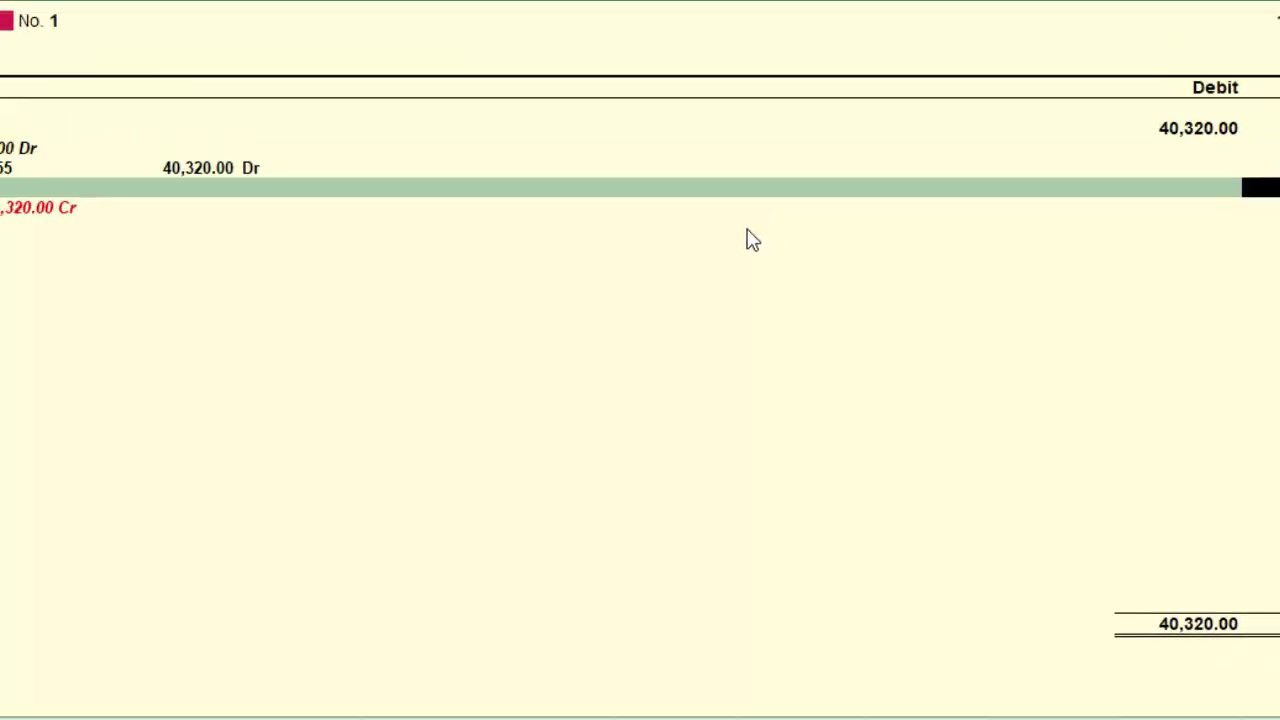
Step: Accept the payment voucher, raising the Negative Cash warning of (-)40,320.00
{"action": "key", "text": "Return"}
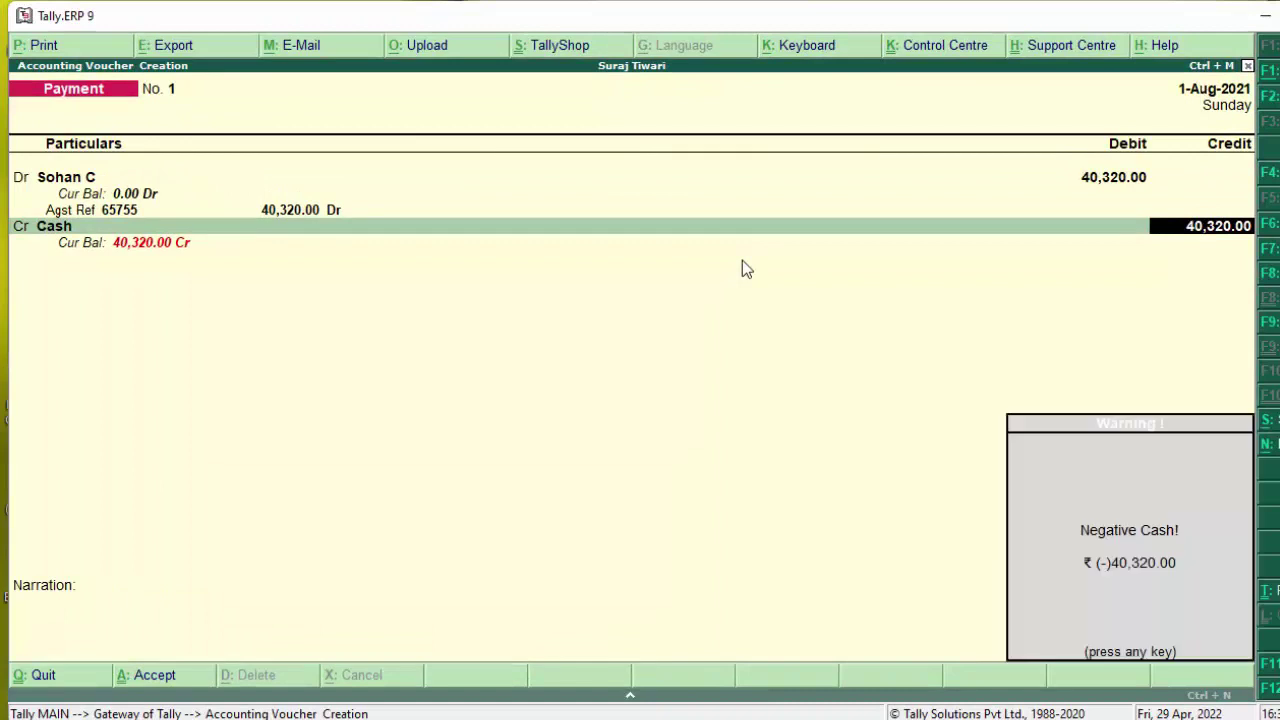